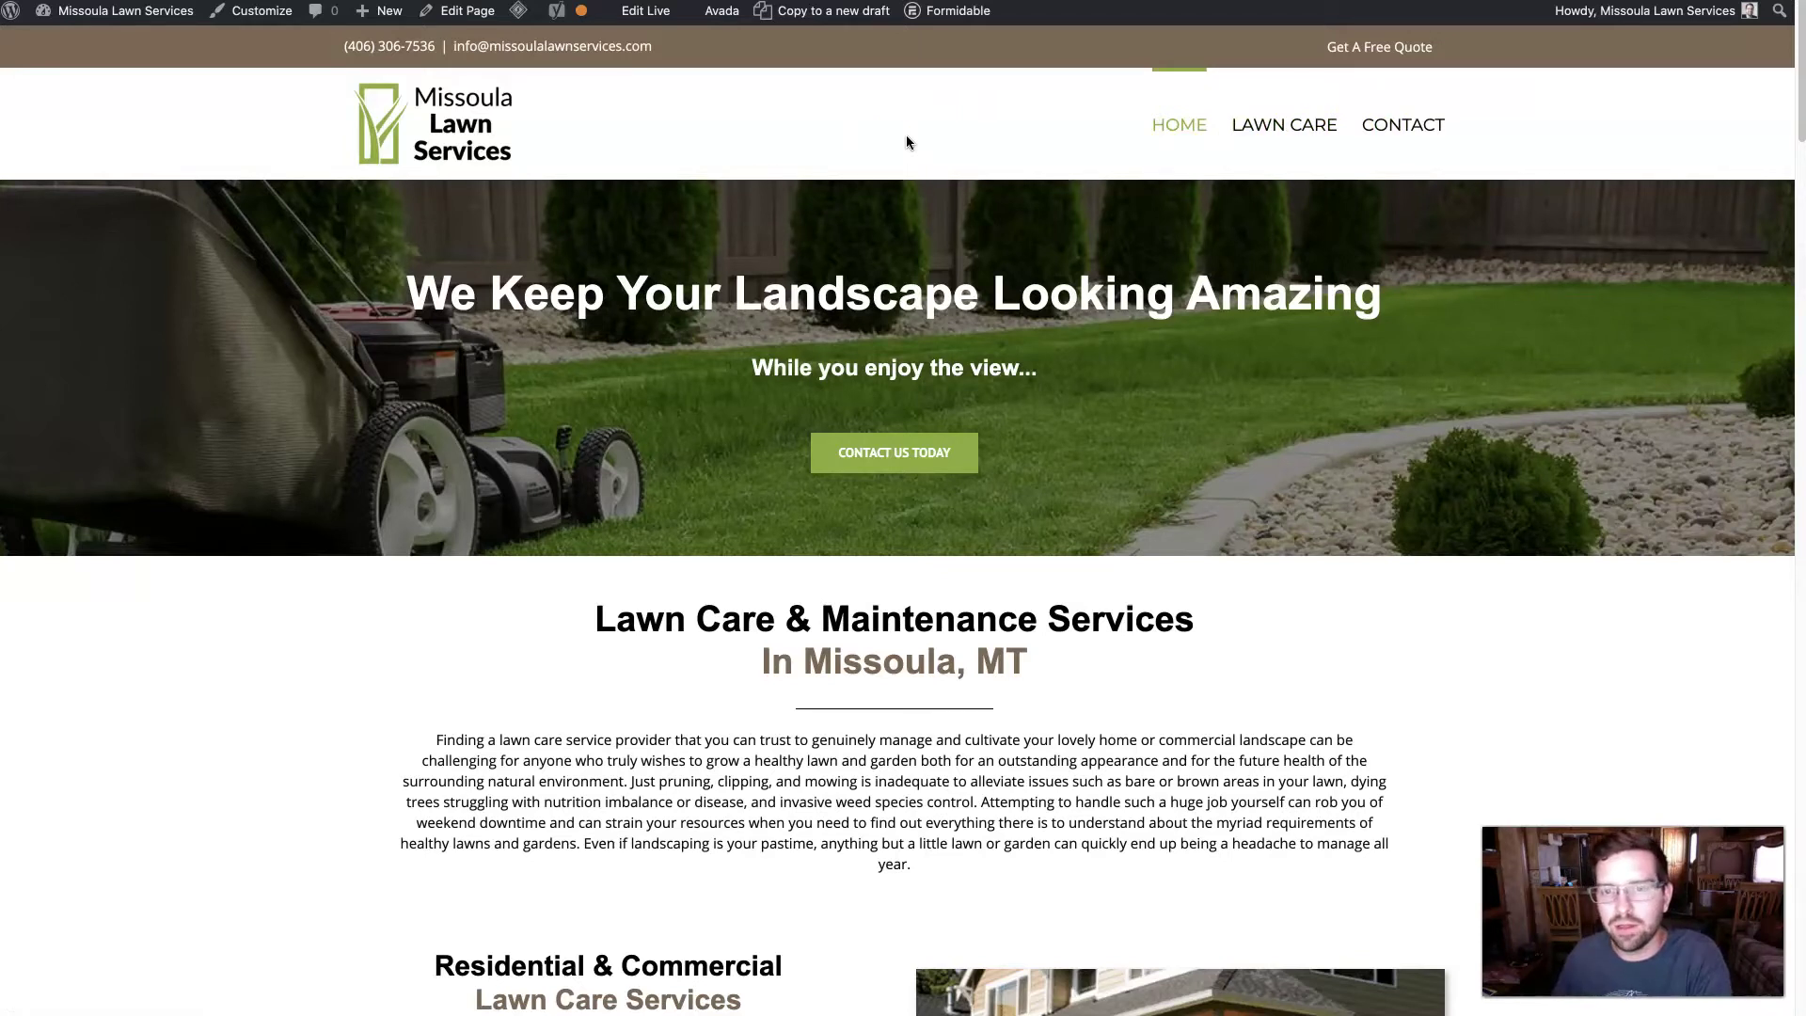
- Glance at the Cloudflare overview tab, then go back to the LiteSpeed Cache CDN settings tab
key("ctrl+Tab")
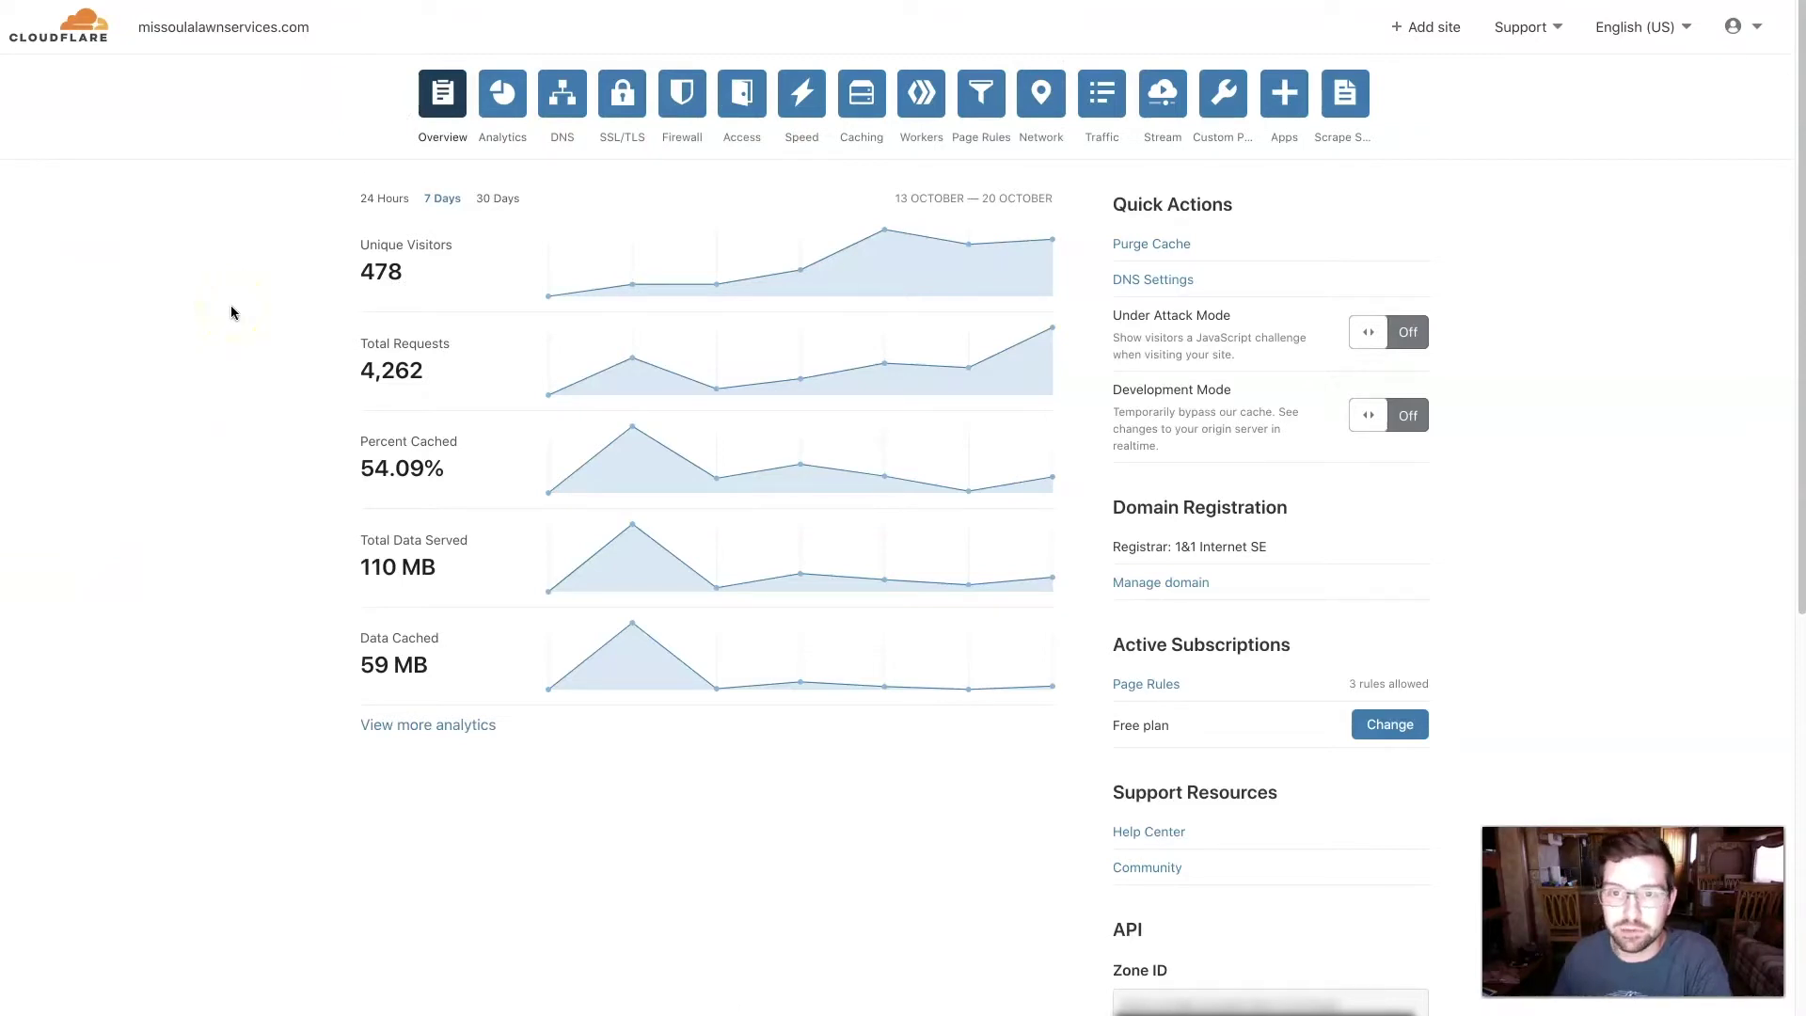
key("ctrl+shift+Tab")
key("ctrl+shift+Tab")
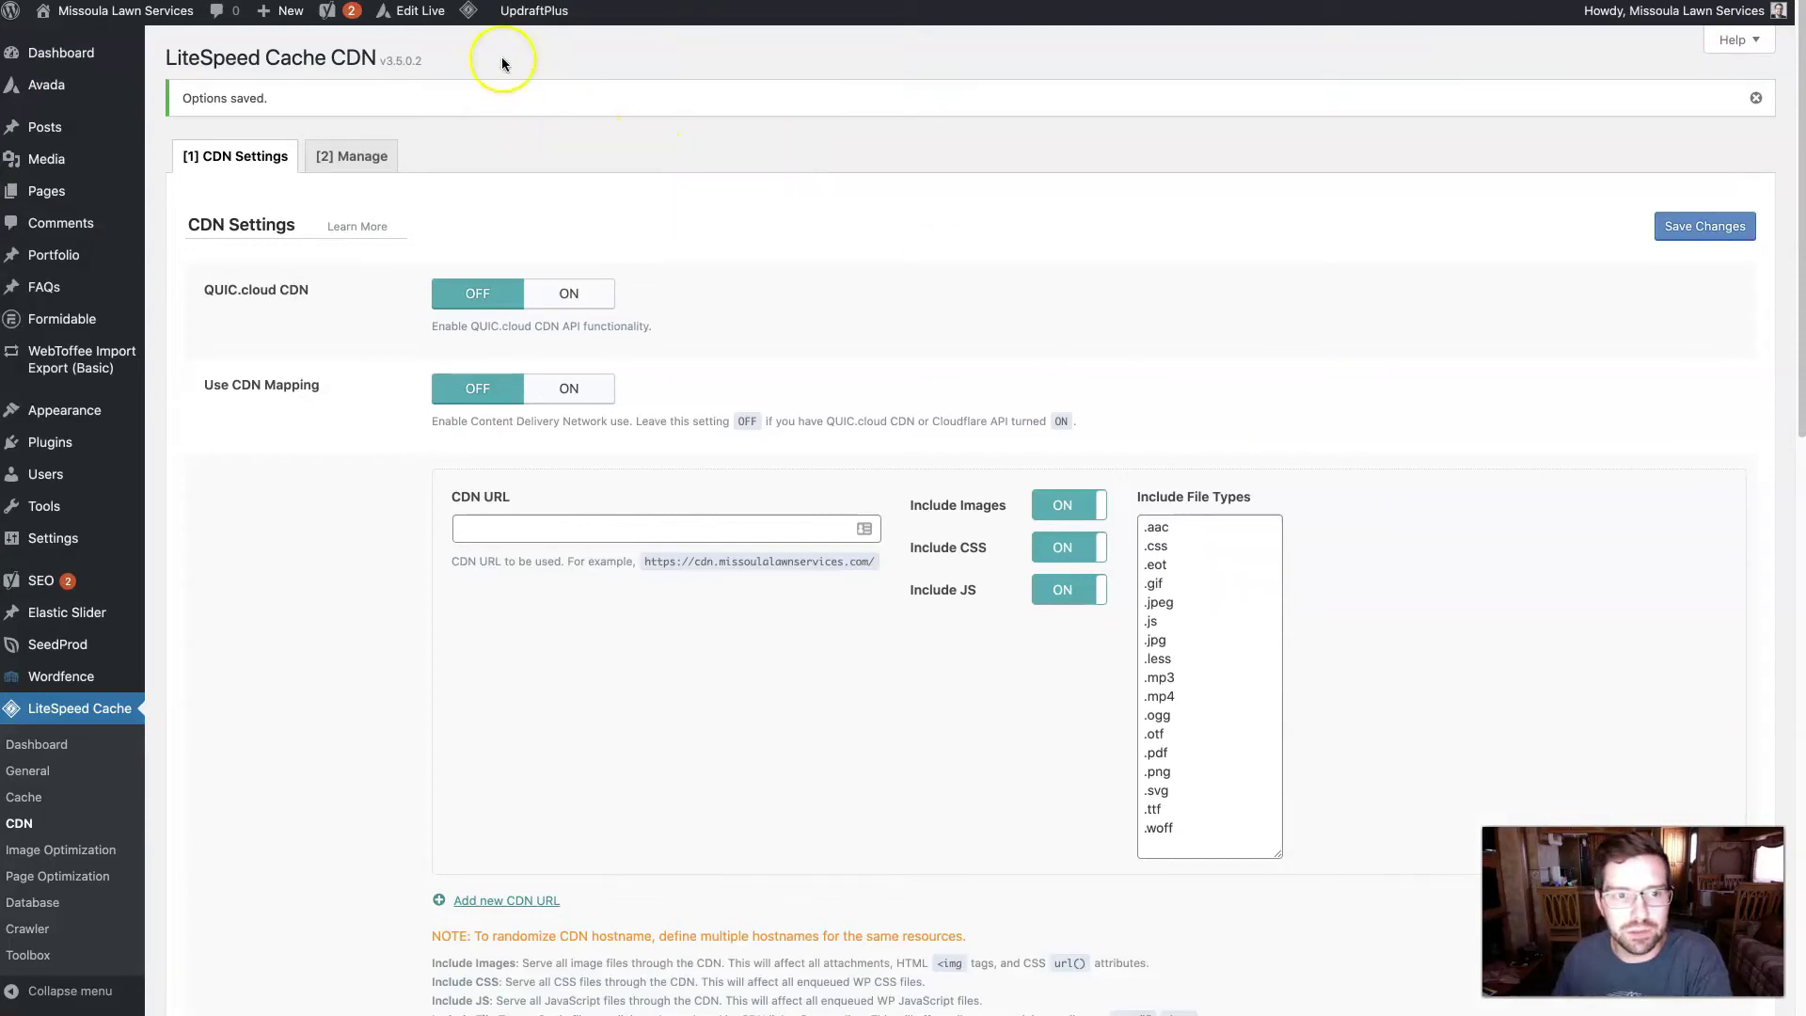
mouse_move(474, 22)
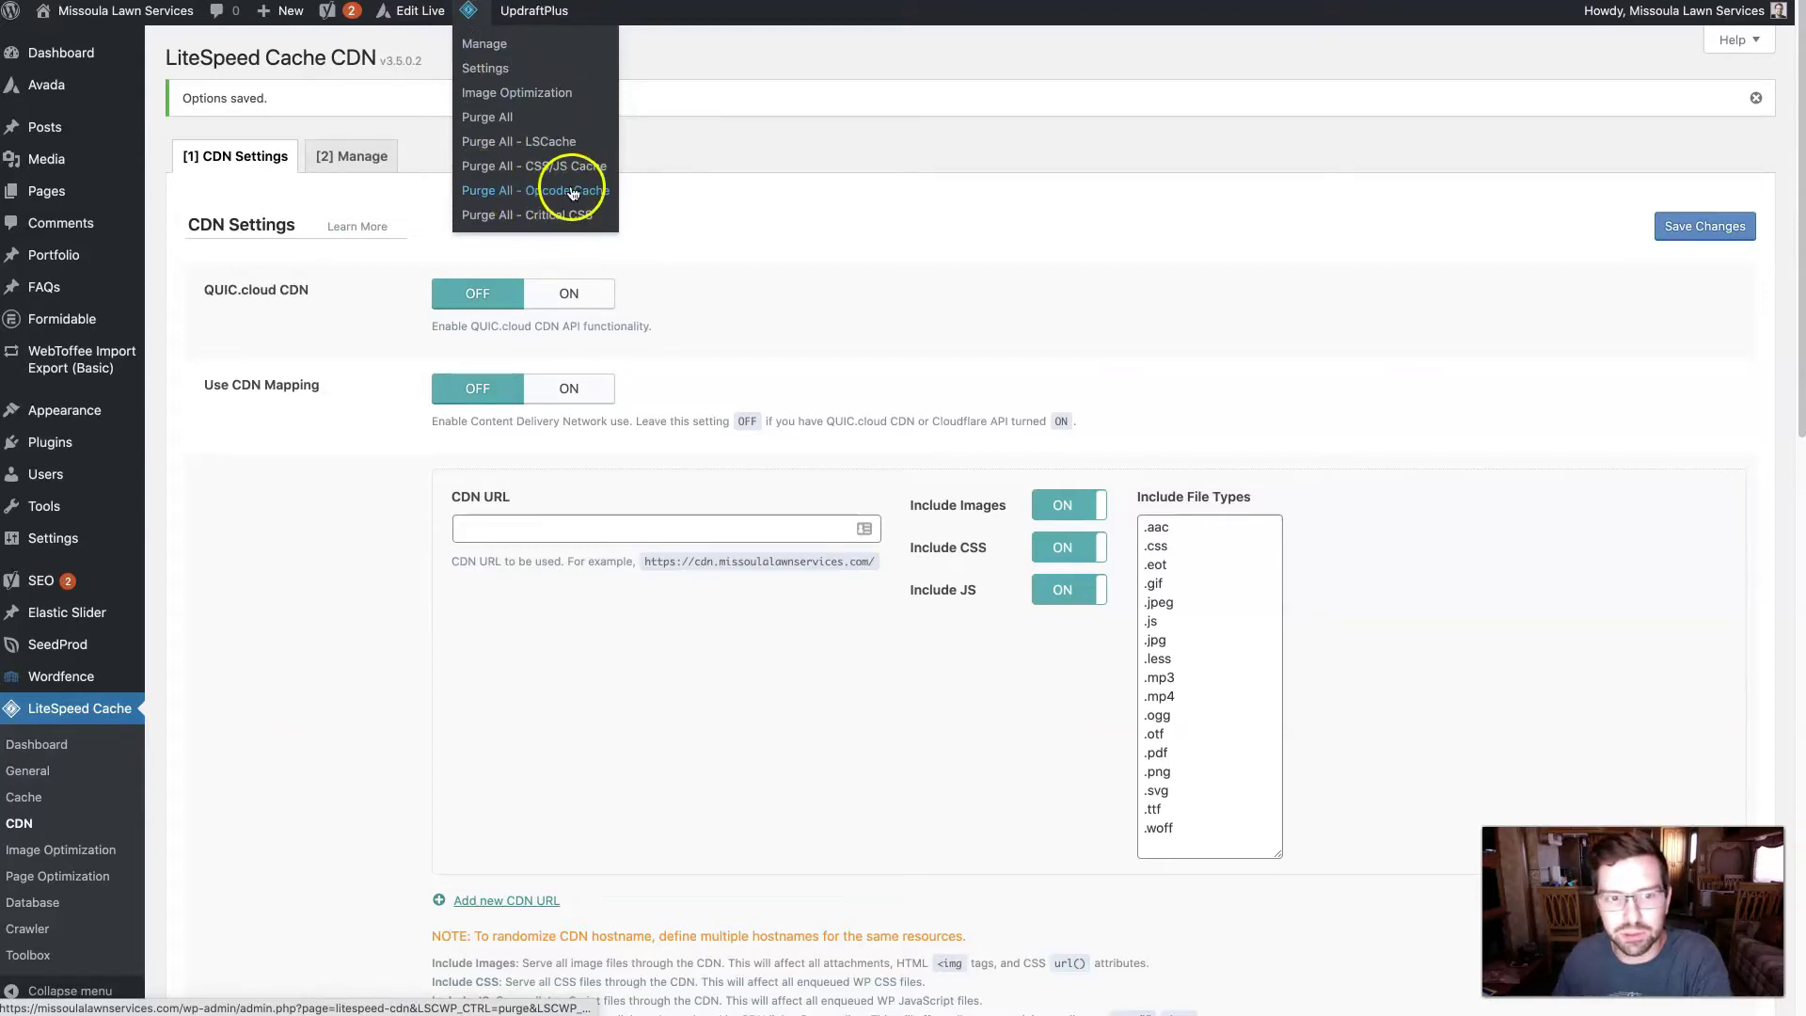
left_click(784, 157)
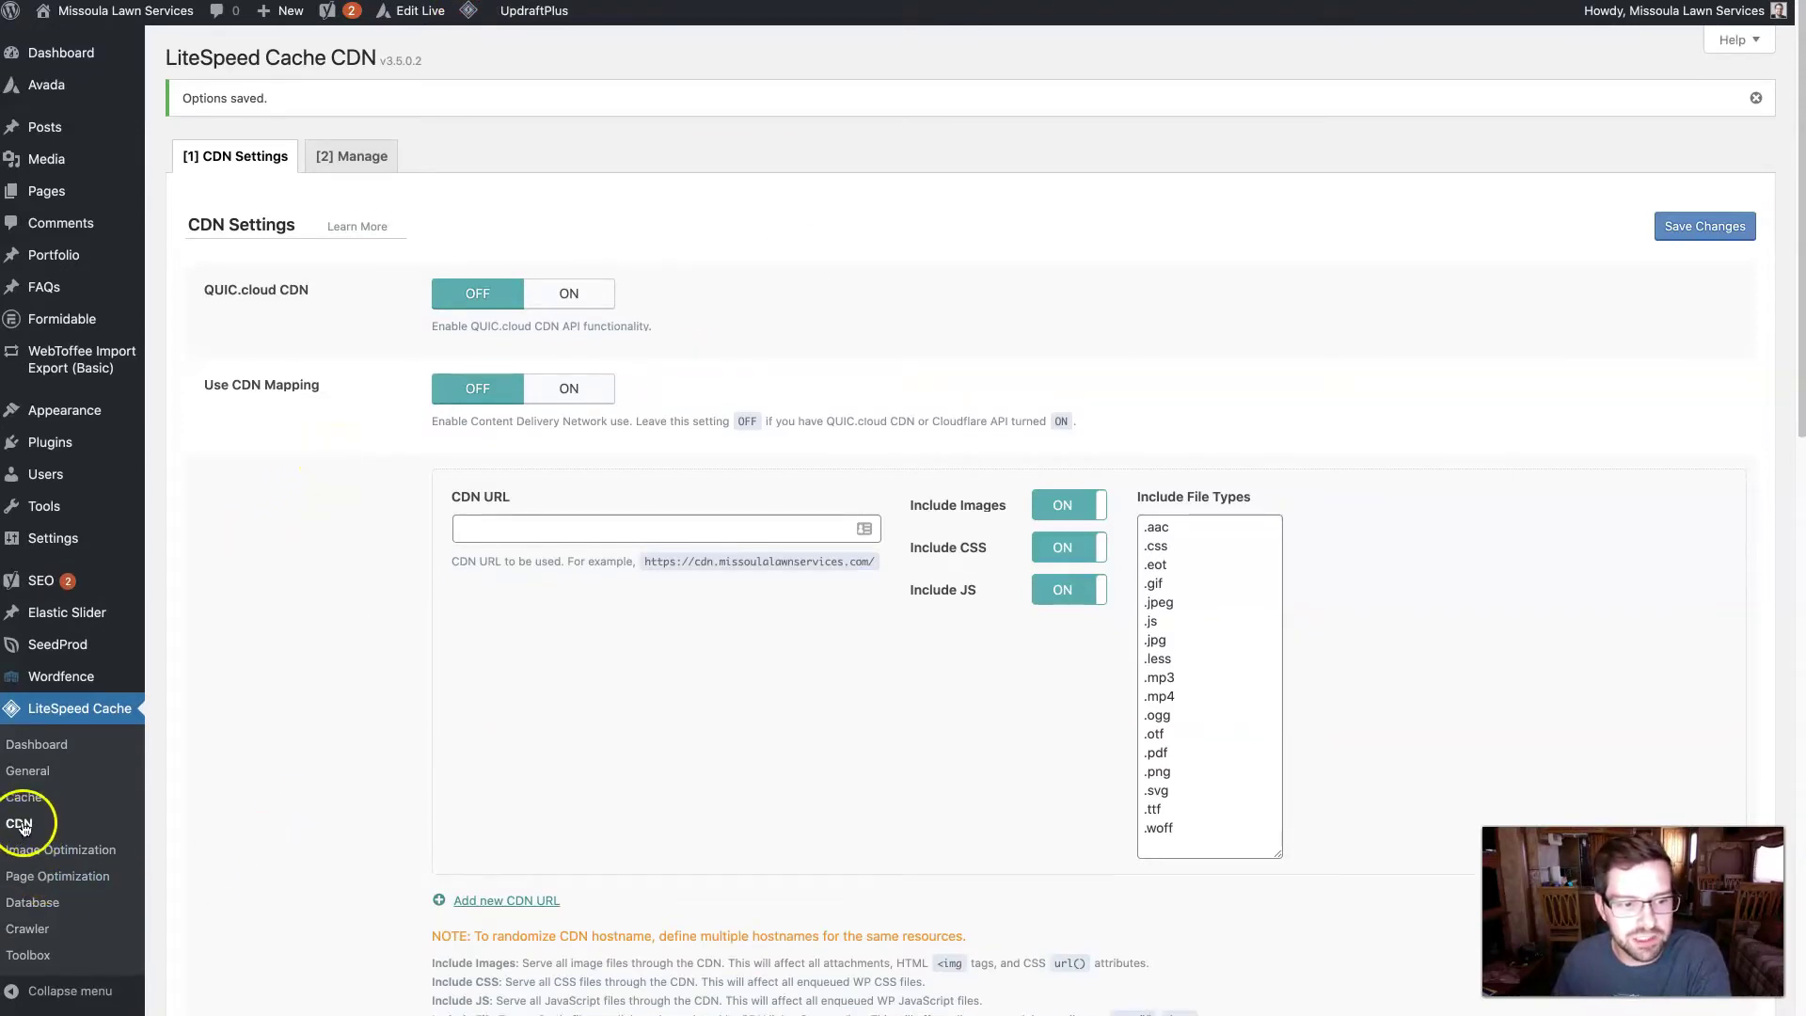
- Under Cloudflare API, autofill the Cloudflare account e-mail and the global API key
scroll(348, 585, "down", 13)
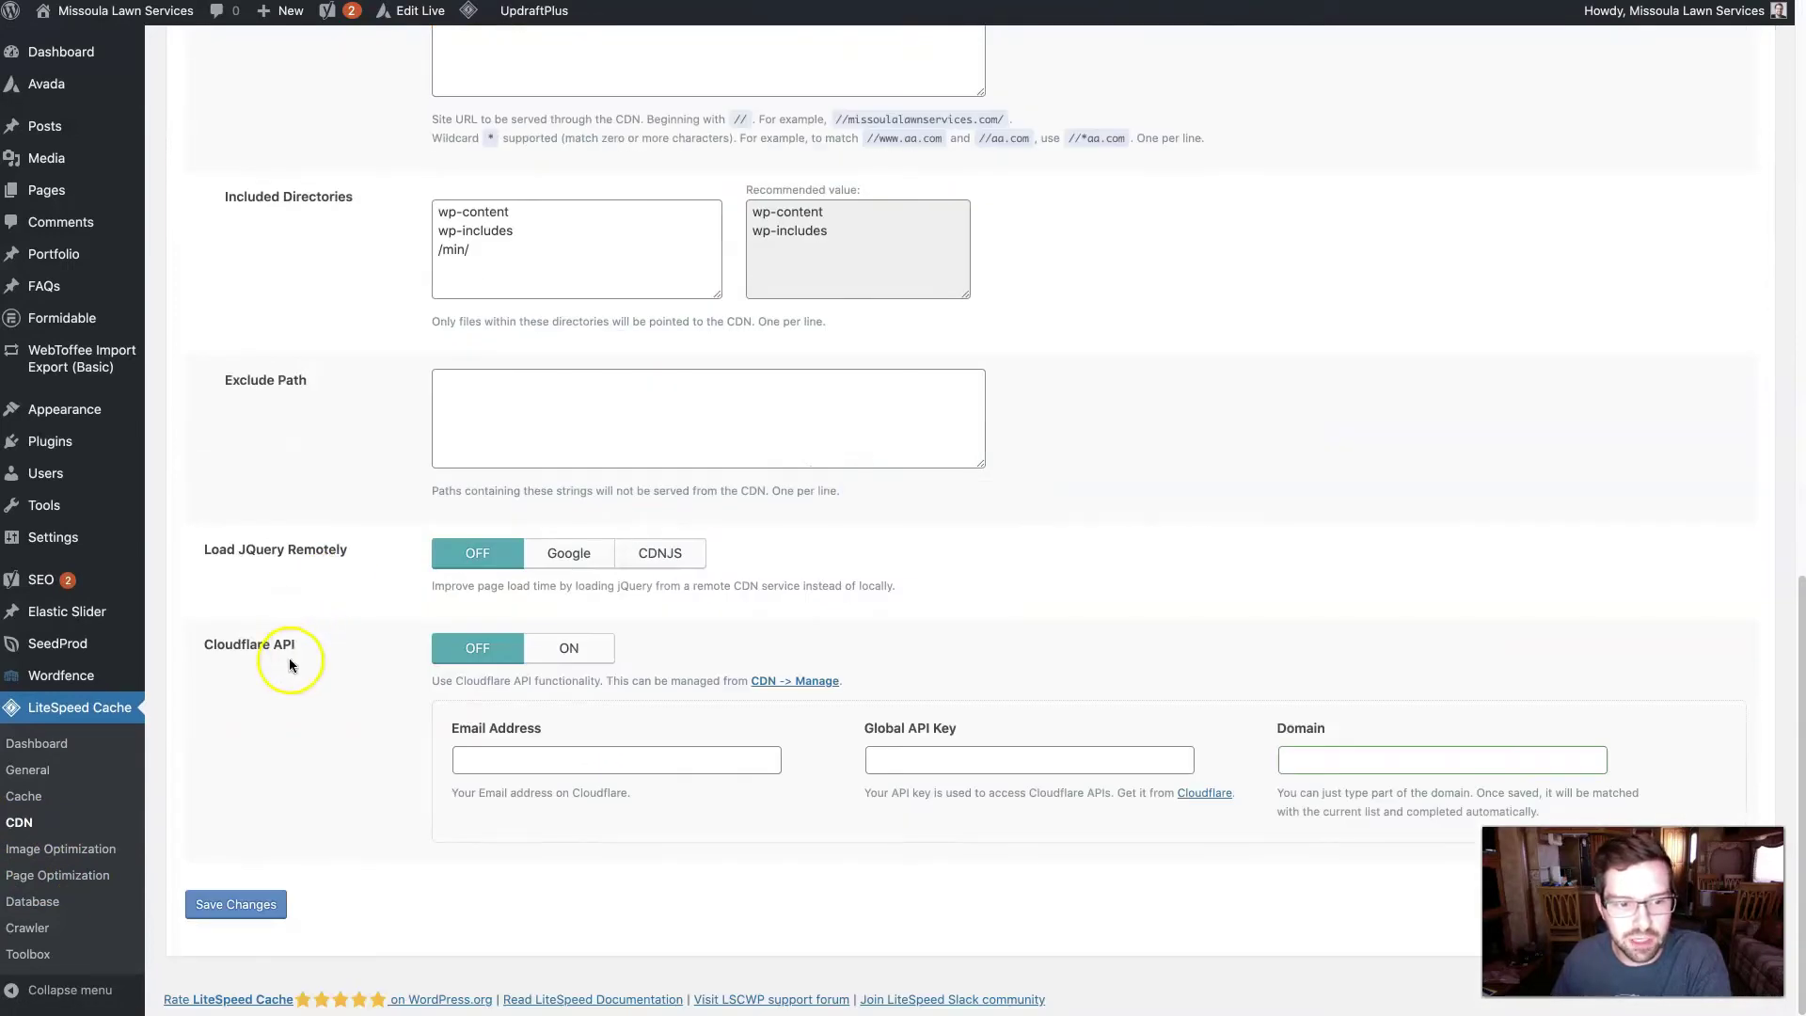
left_click_drag(199, 649, 308, 655)
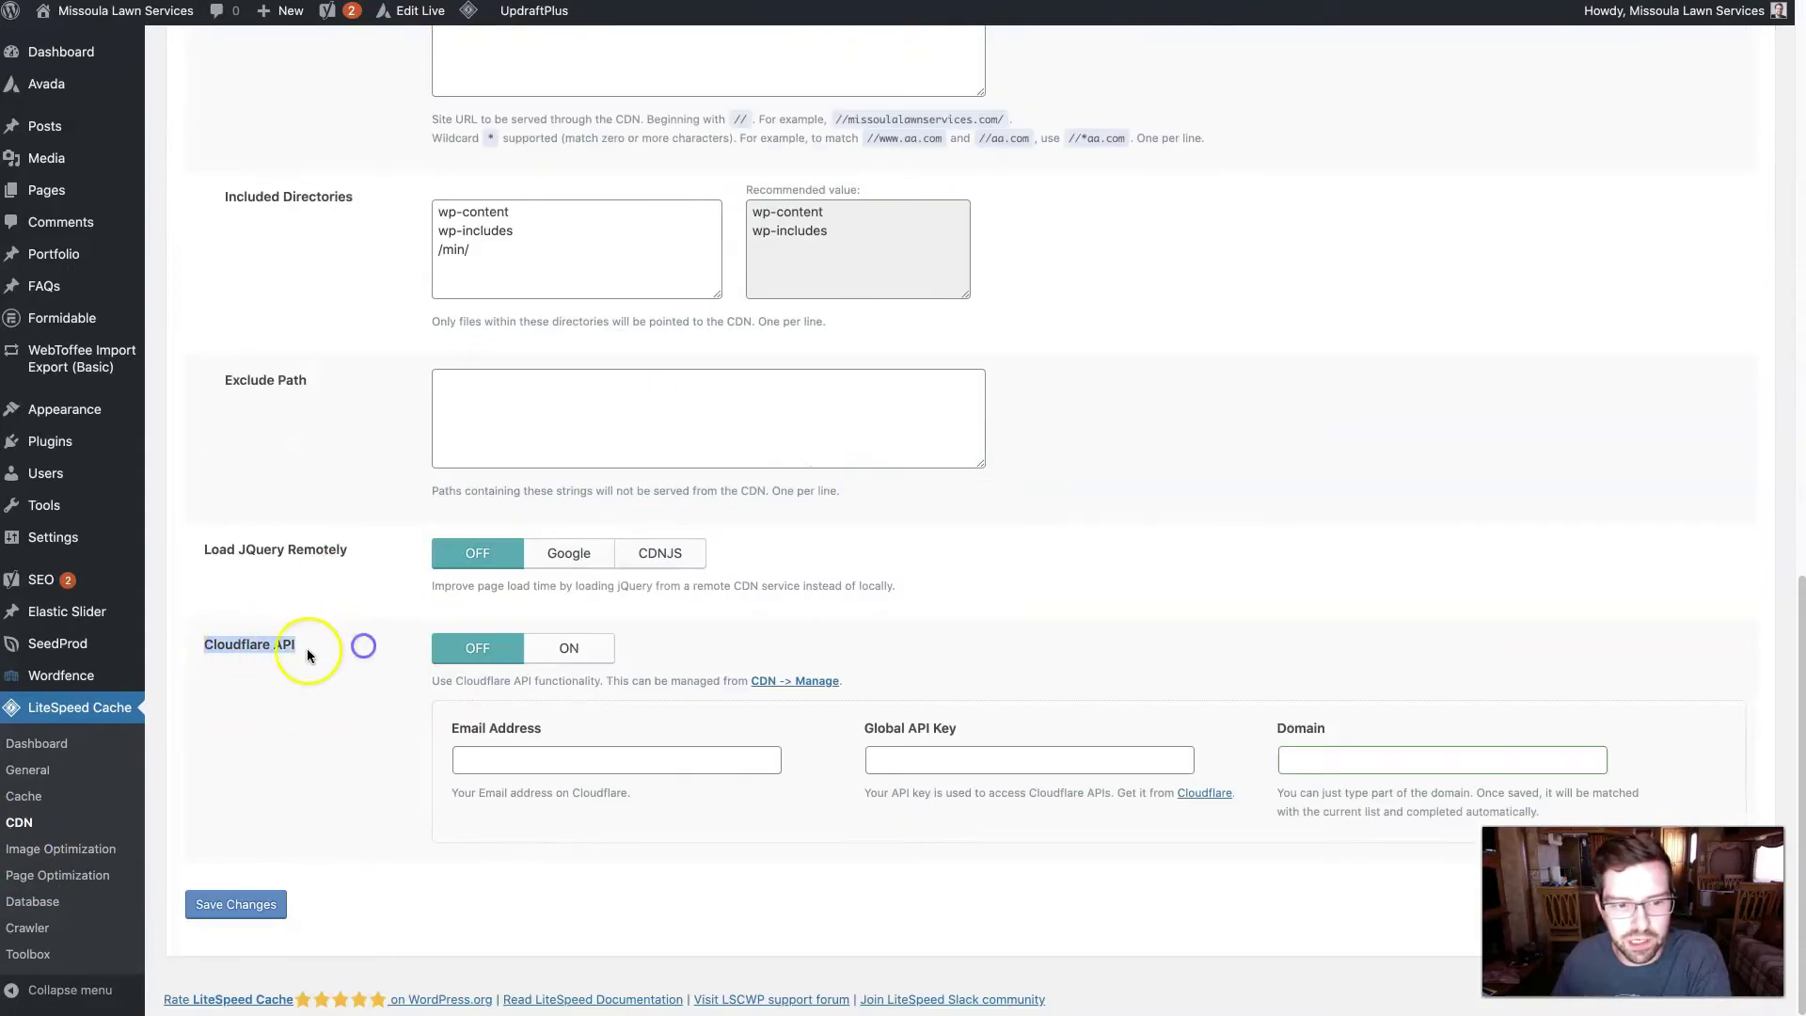
left_click(325, 647)
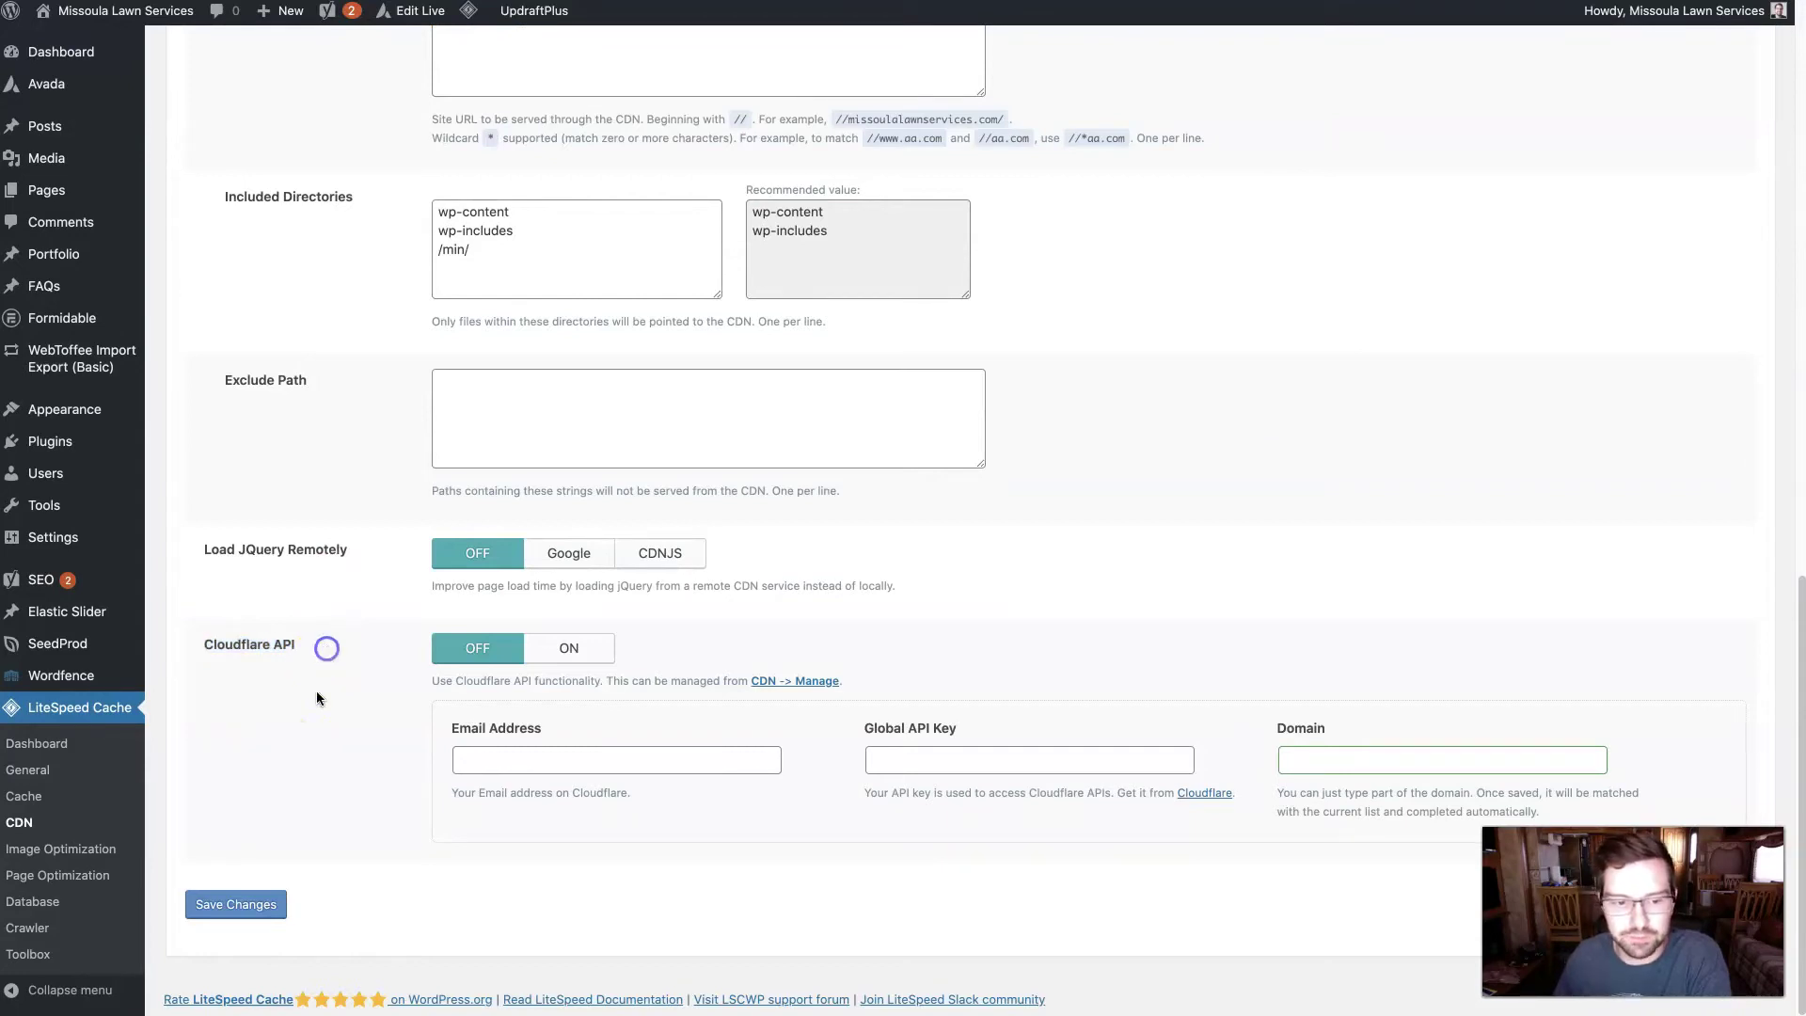
left_click(507, 760)
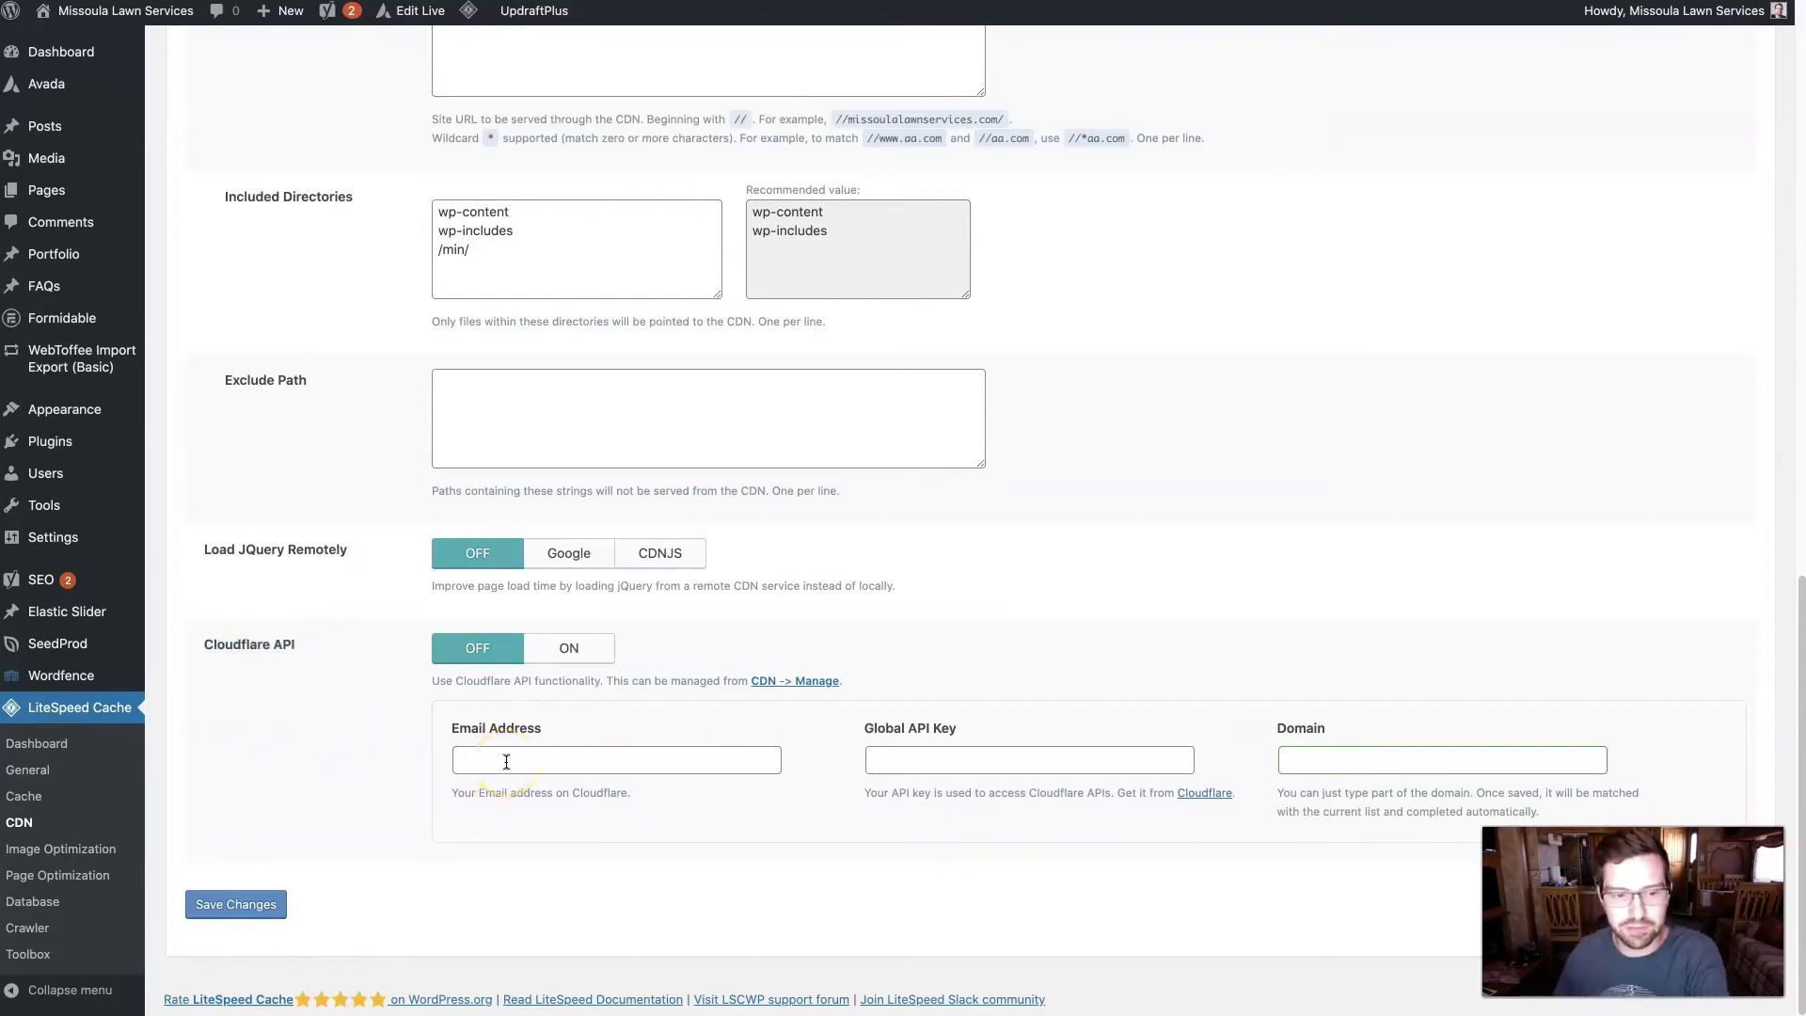
left_click(523, 824)
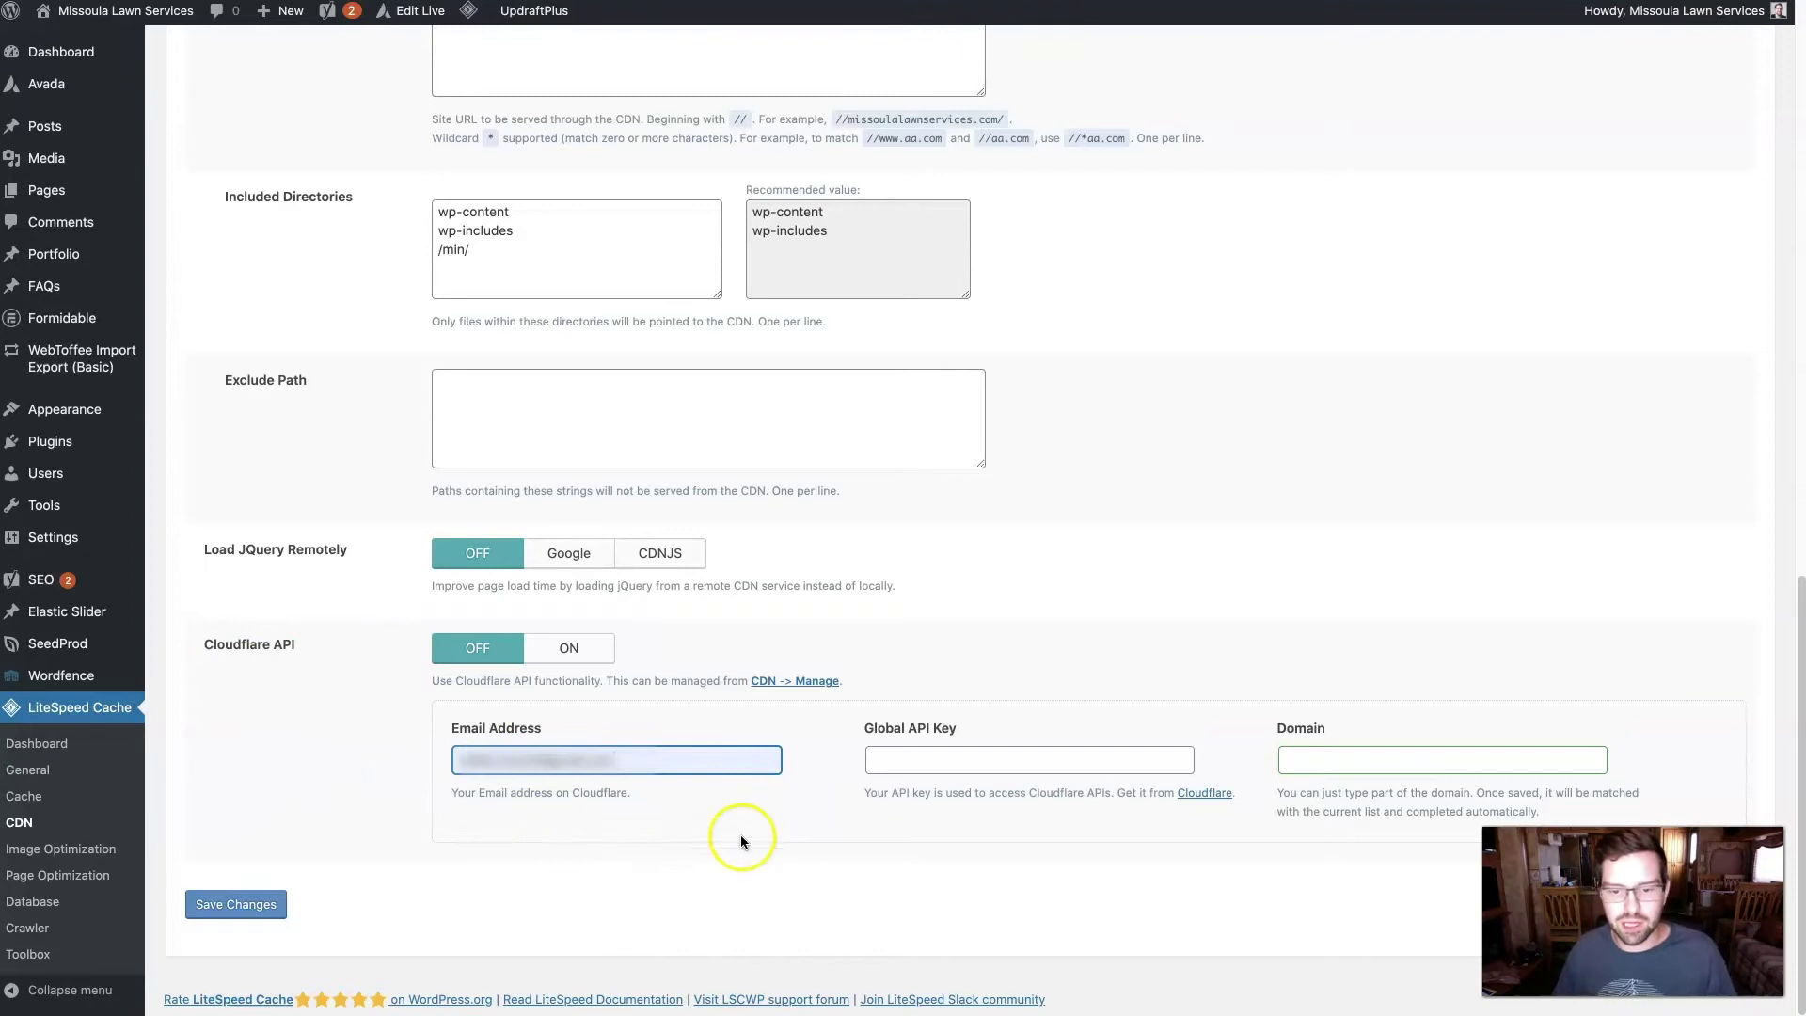
left_click(928, 758)
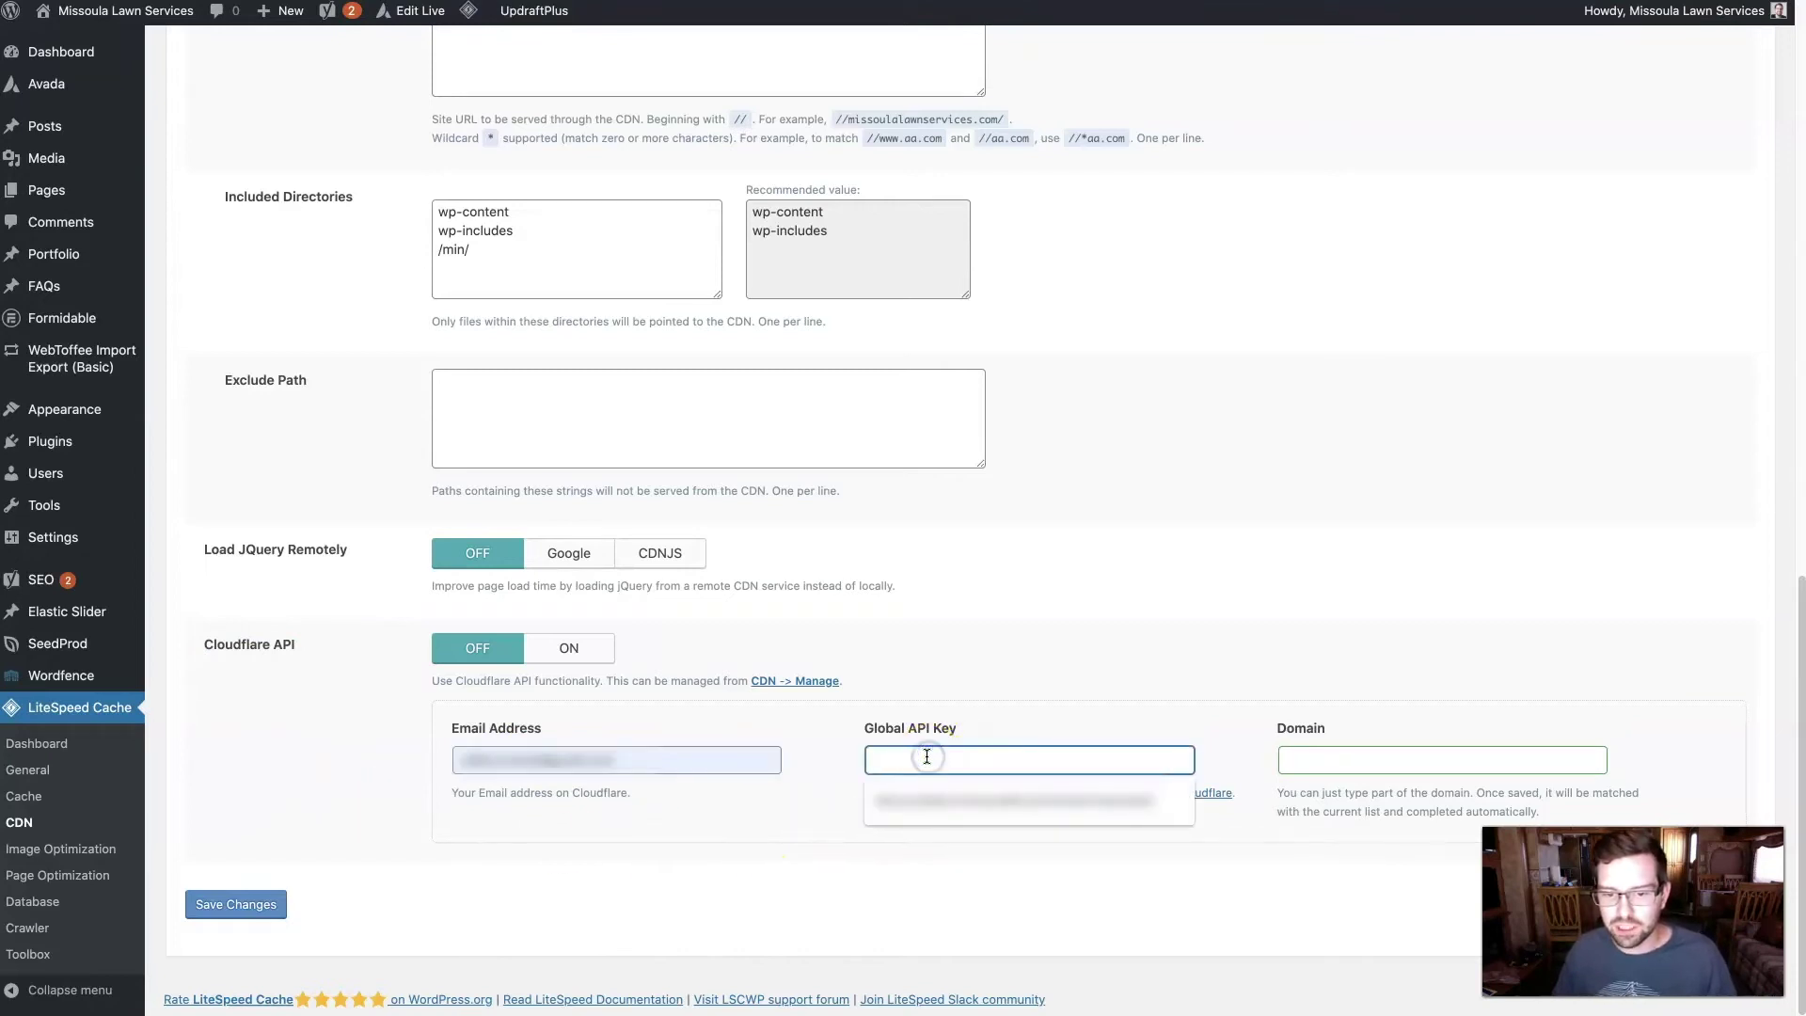
left_click(1000, 758)
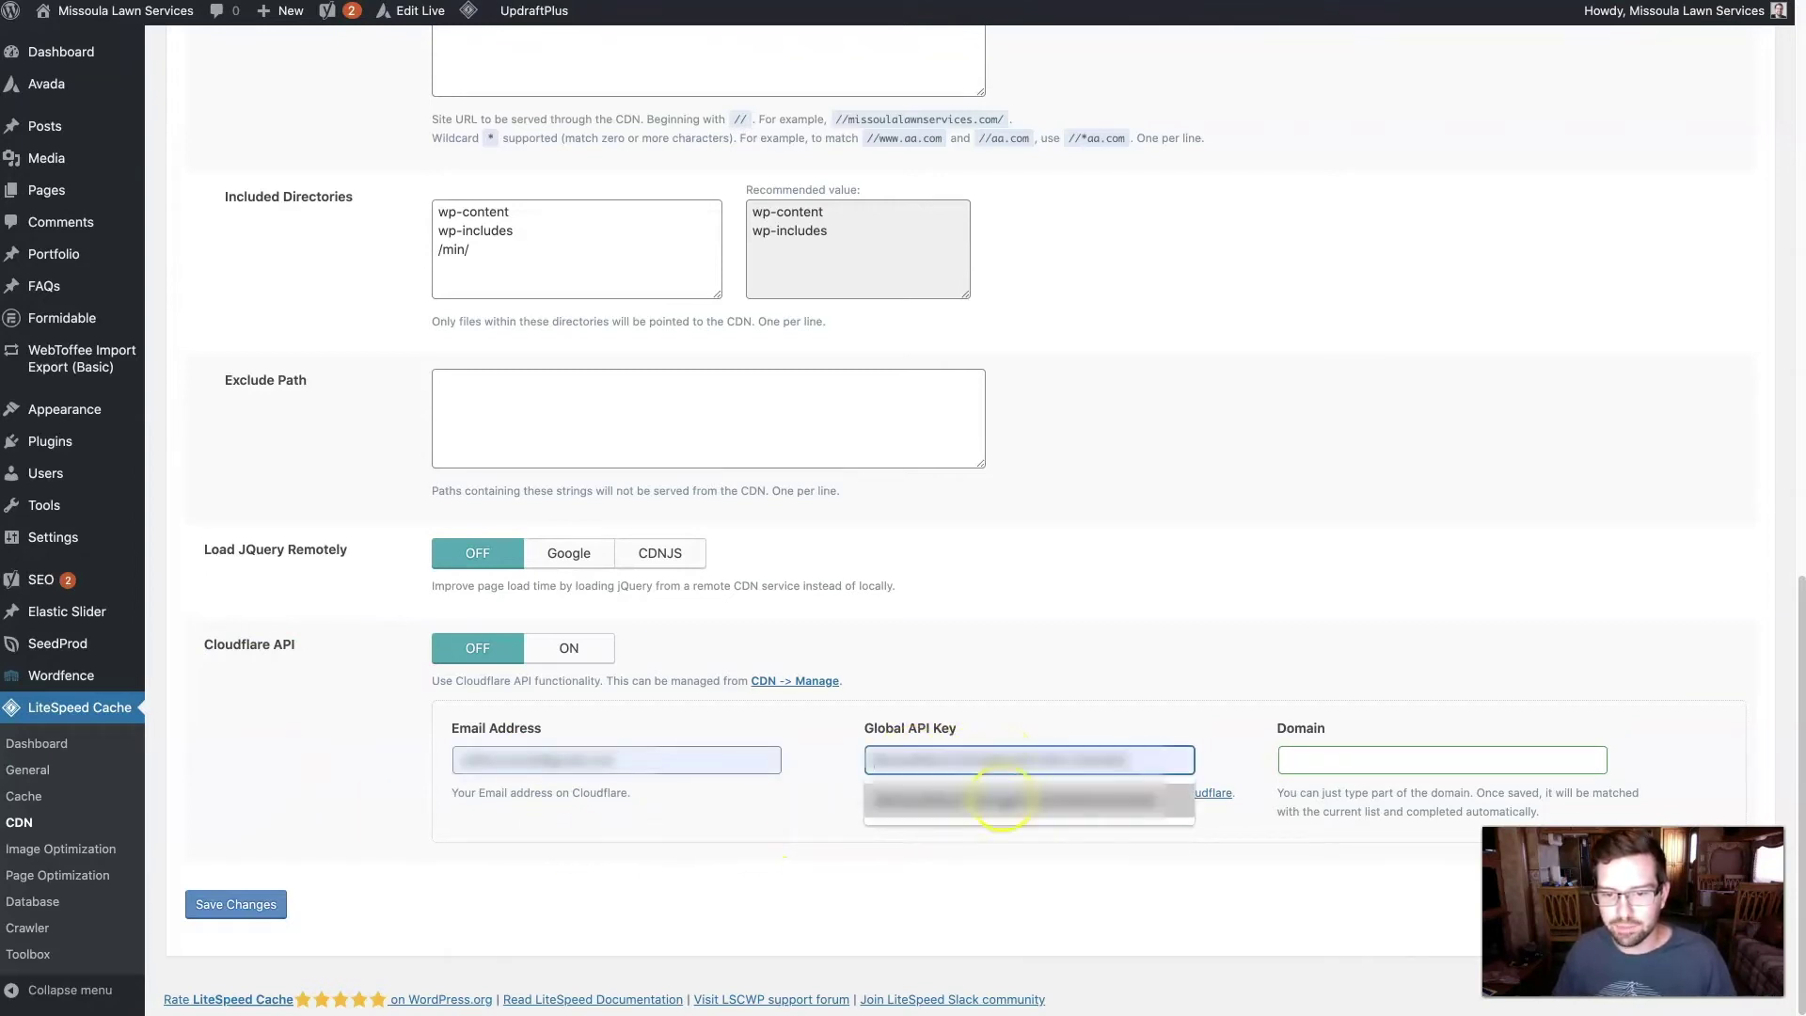
left_click(1001, 800)
- Set the domain to missoulalawnservices.com and save the CDN settings
left_click(1298, 759)
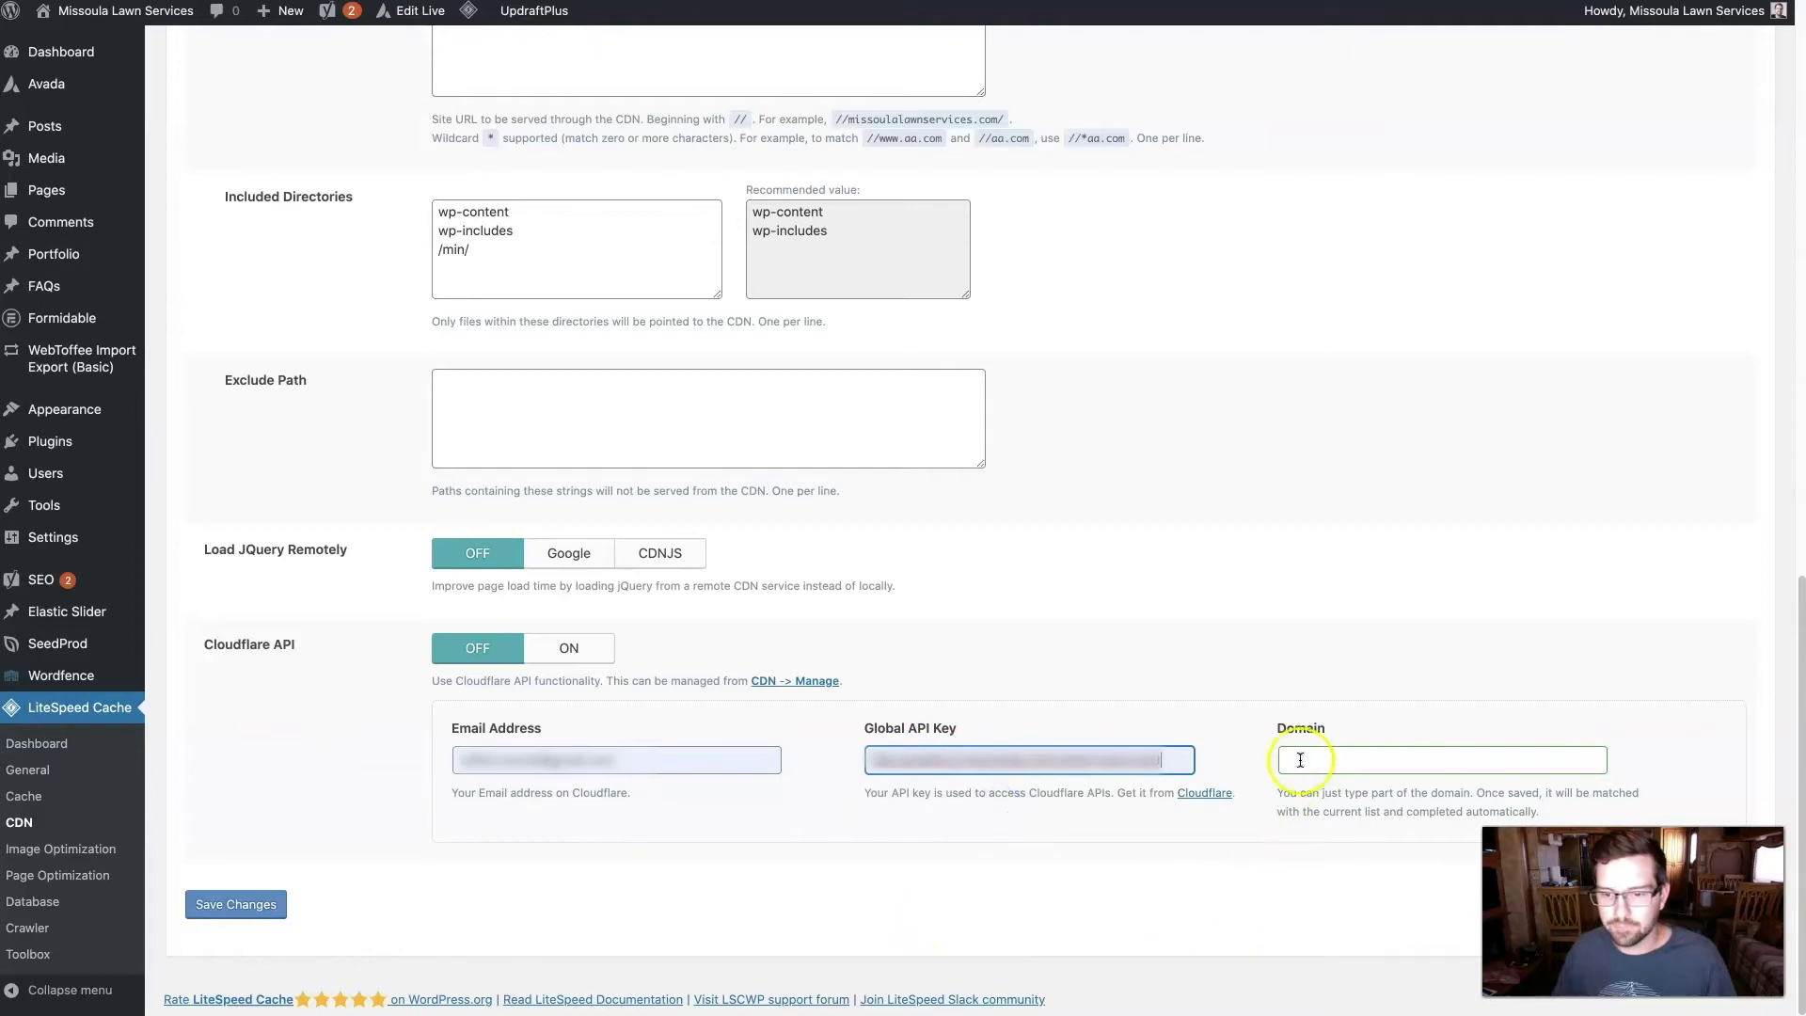
left_click(1342, 801)
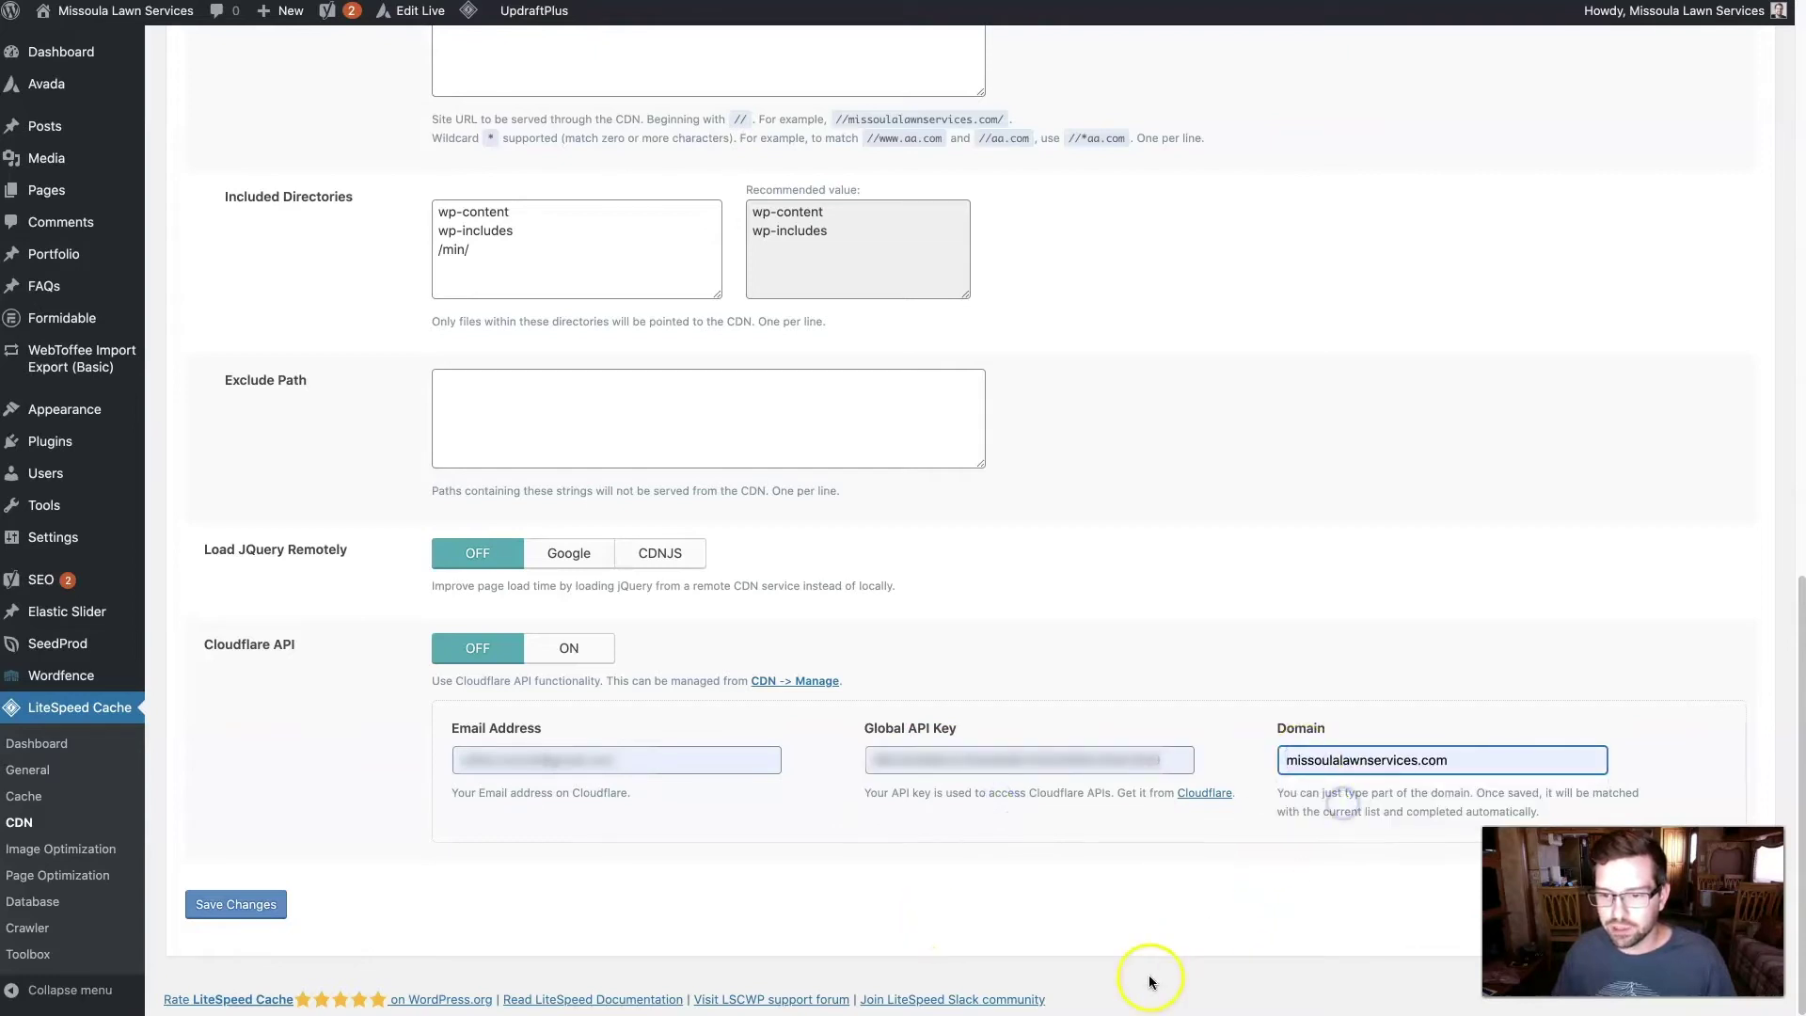
left_click(967, 868)
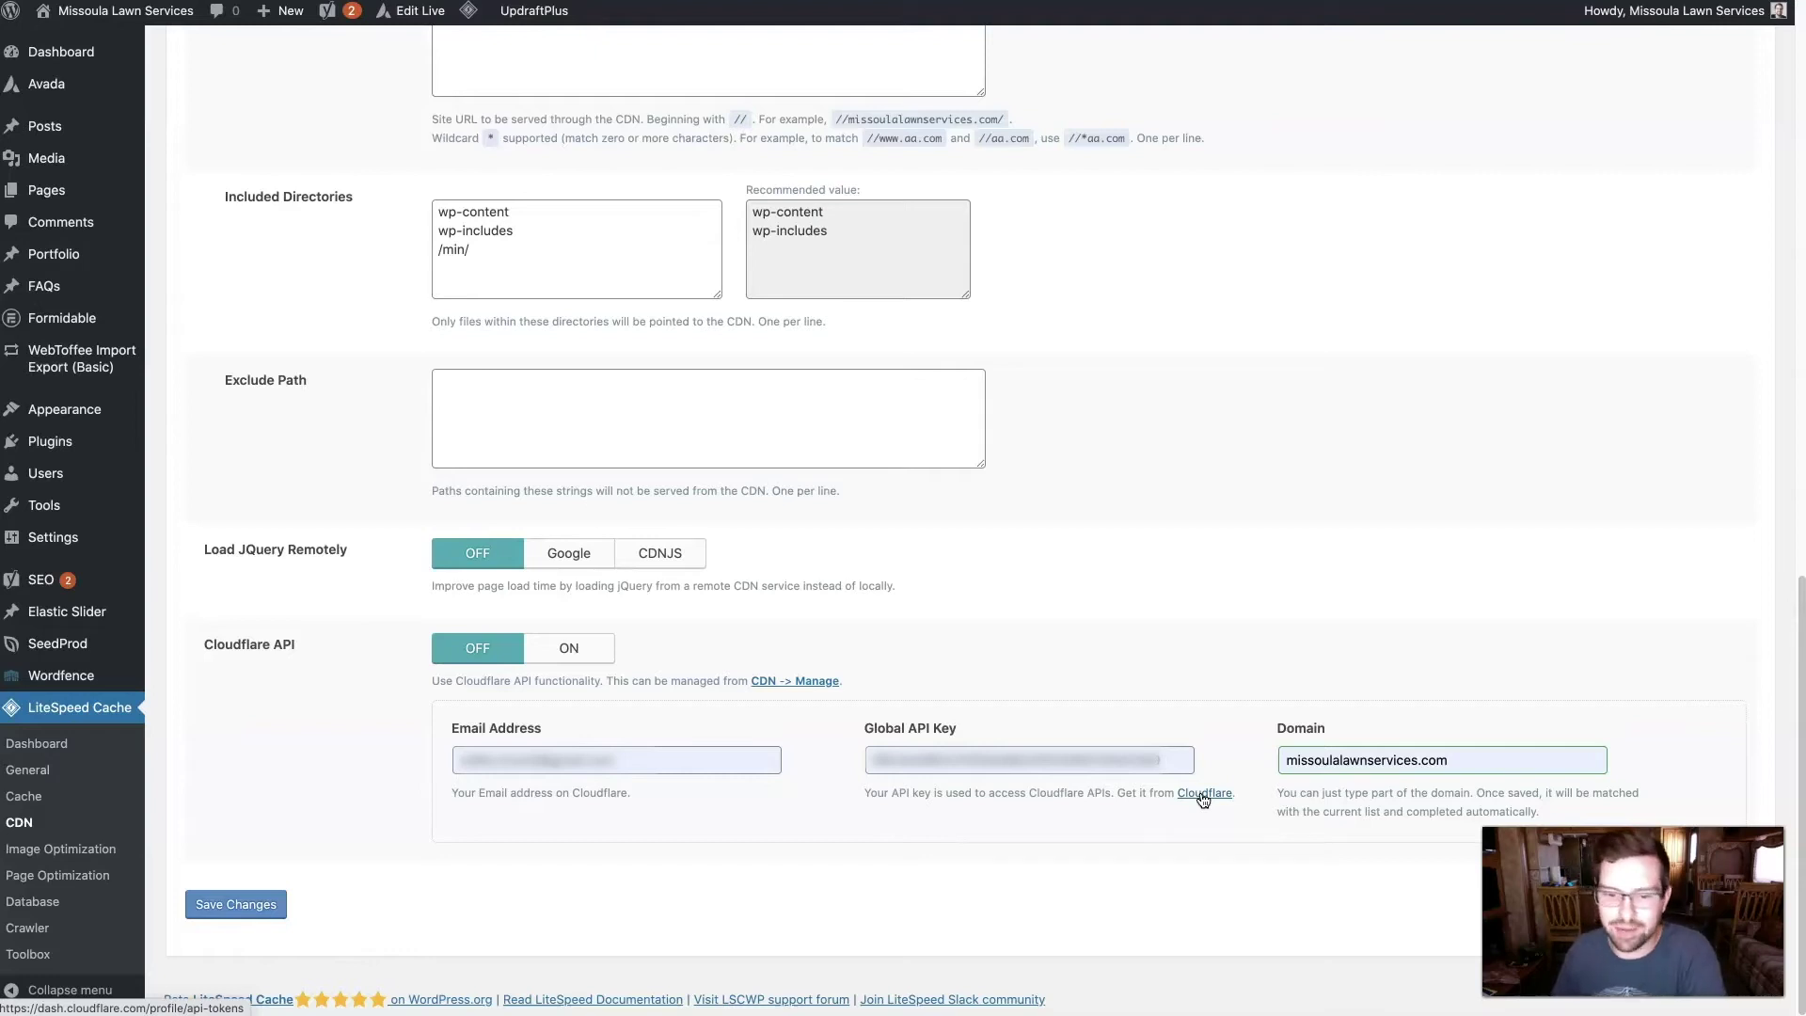
left_click(236, 903)
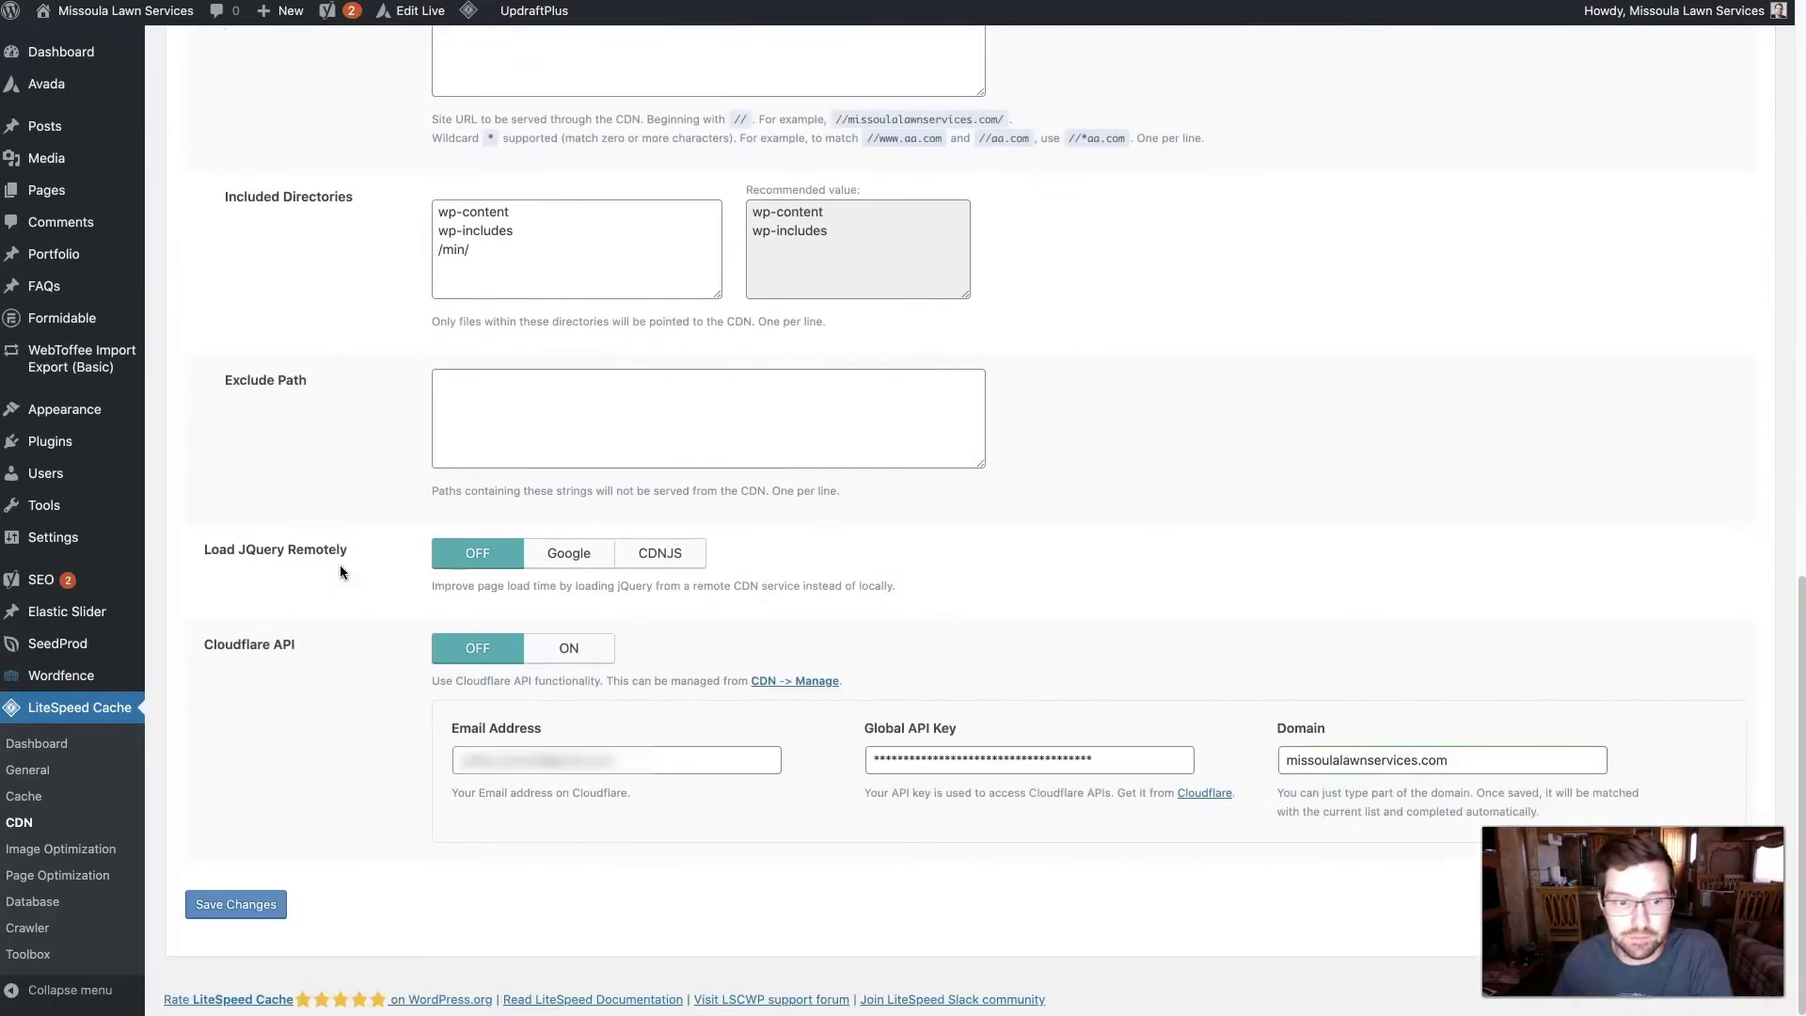
- Turn the Cloudflare API toggle ON and save the CDN settings
left_click(590, 656)
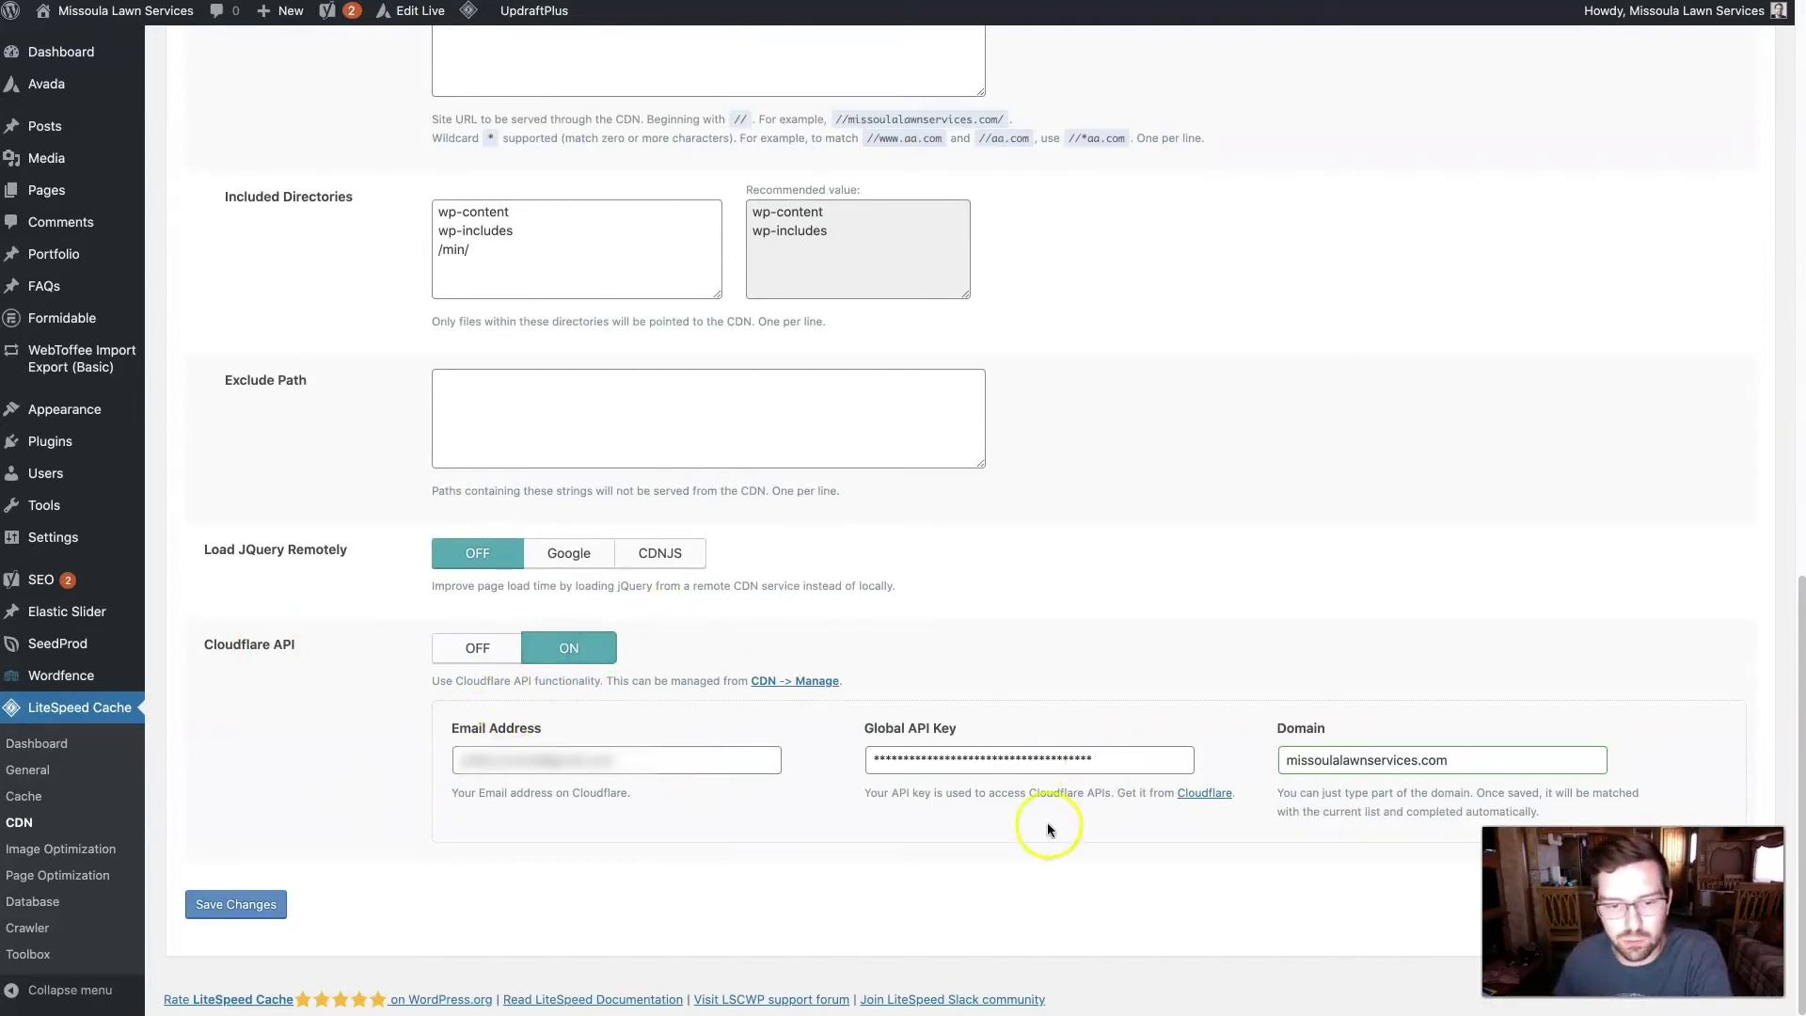
left_click(238, 906)
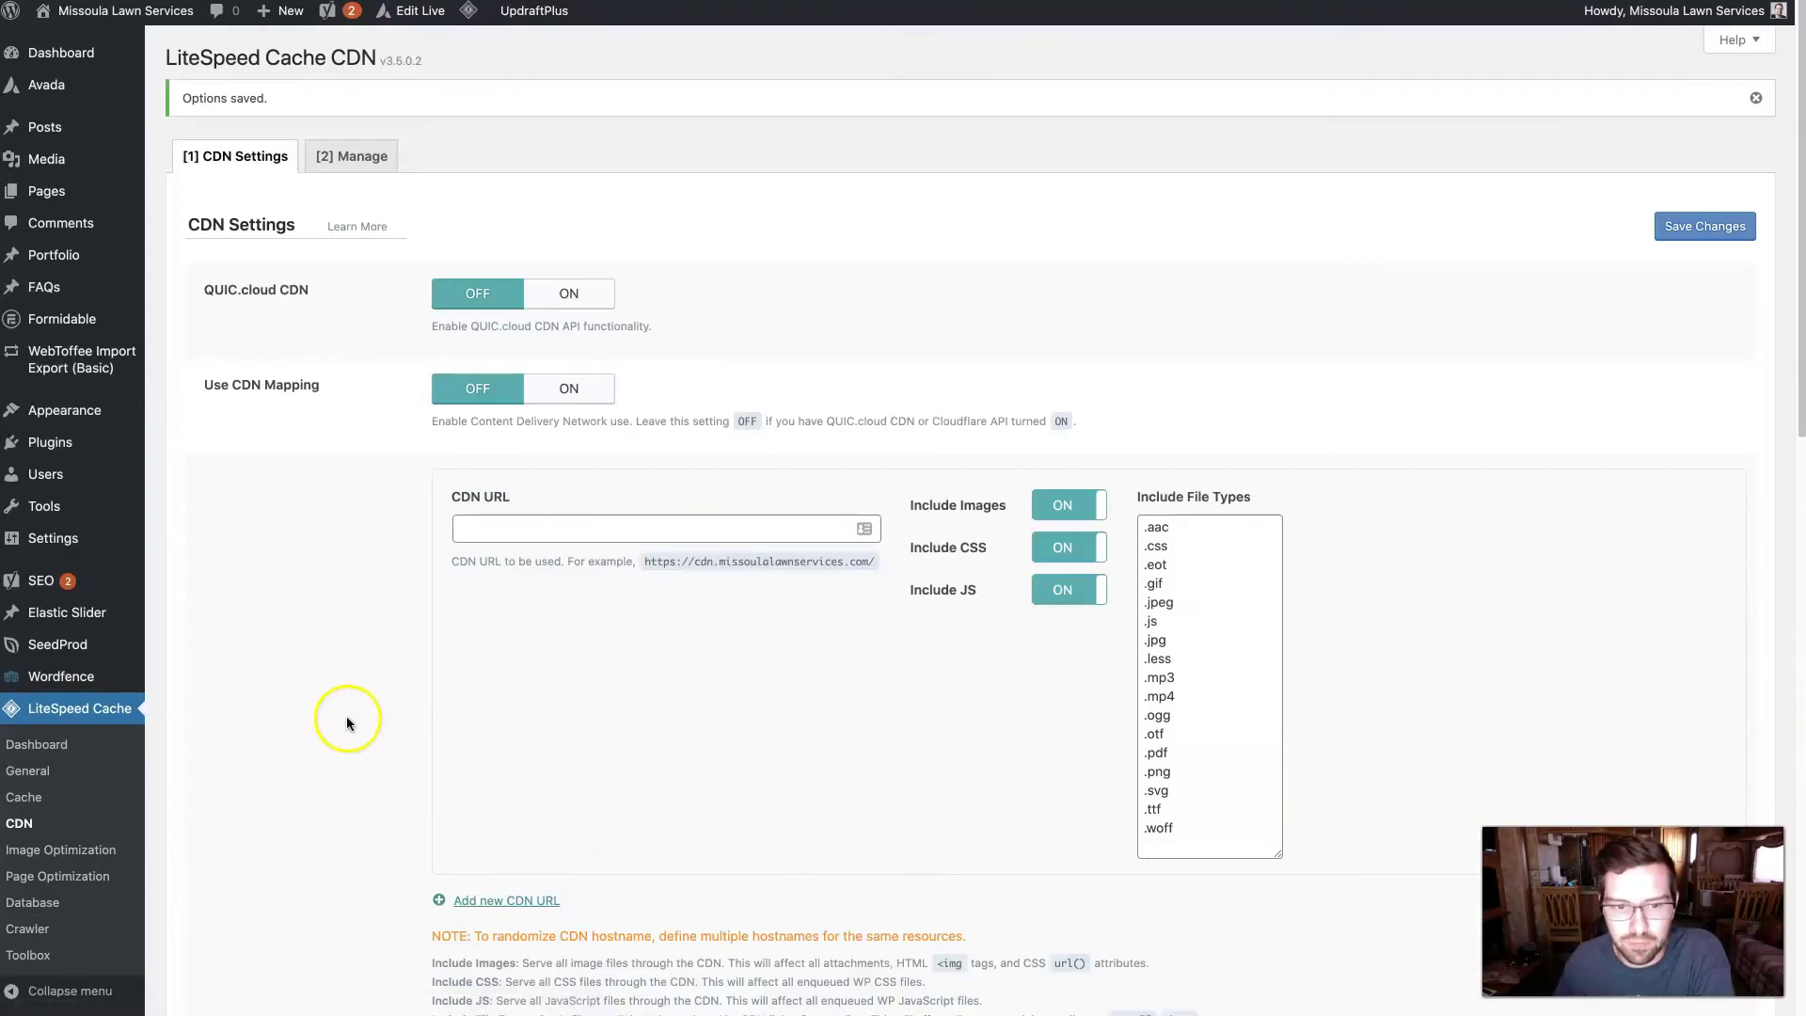
- Purge everything cached on Cloudflare from the LiteSpeed admin-bar menu
mouse_move(469, 12)
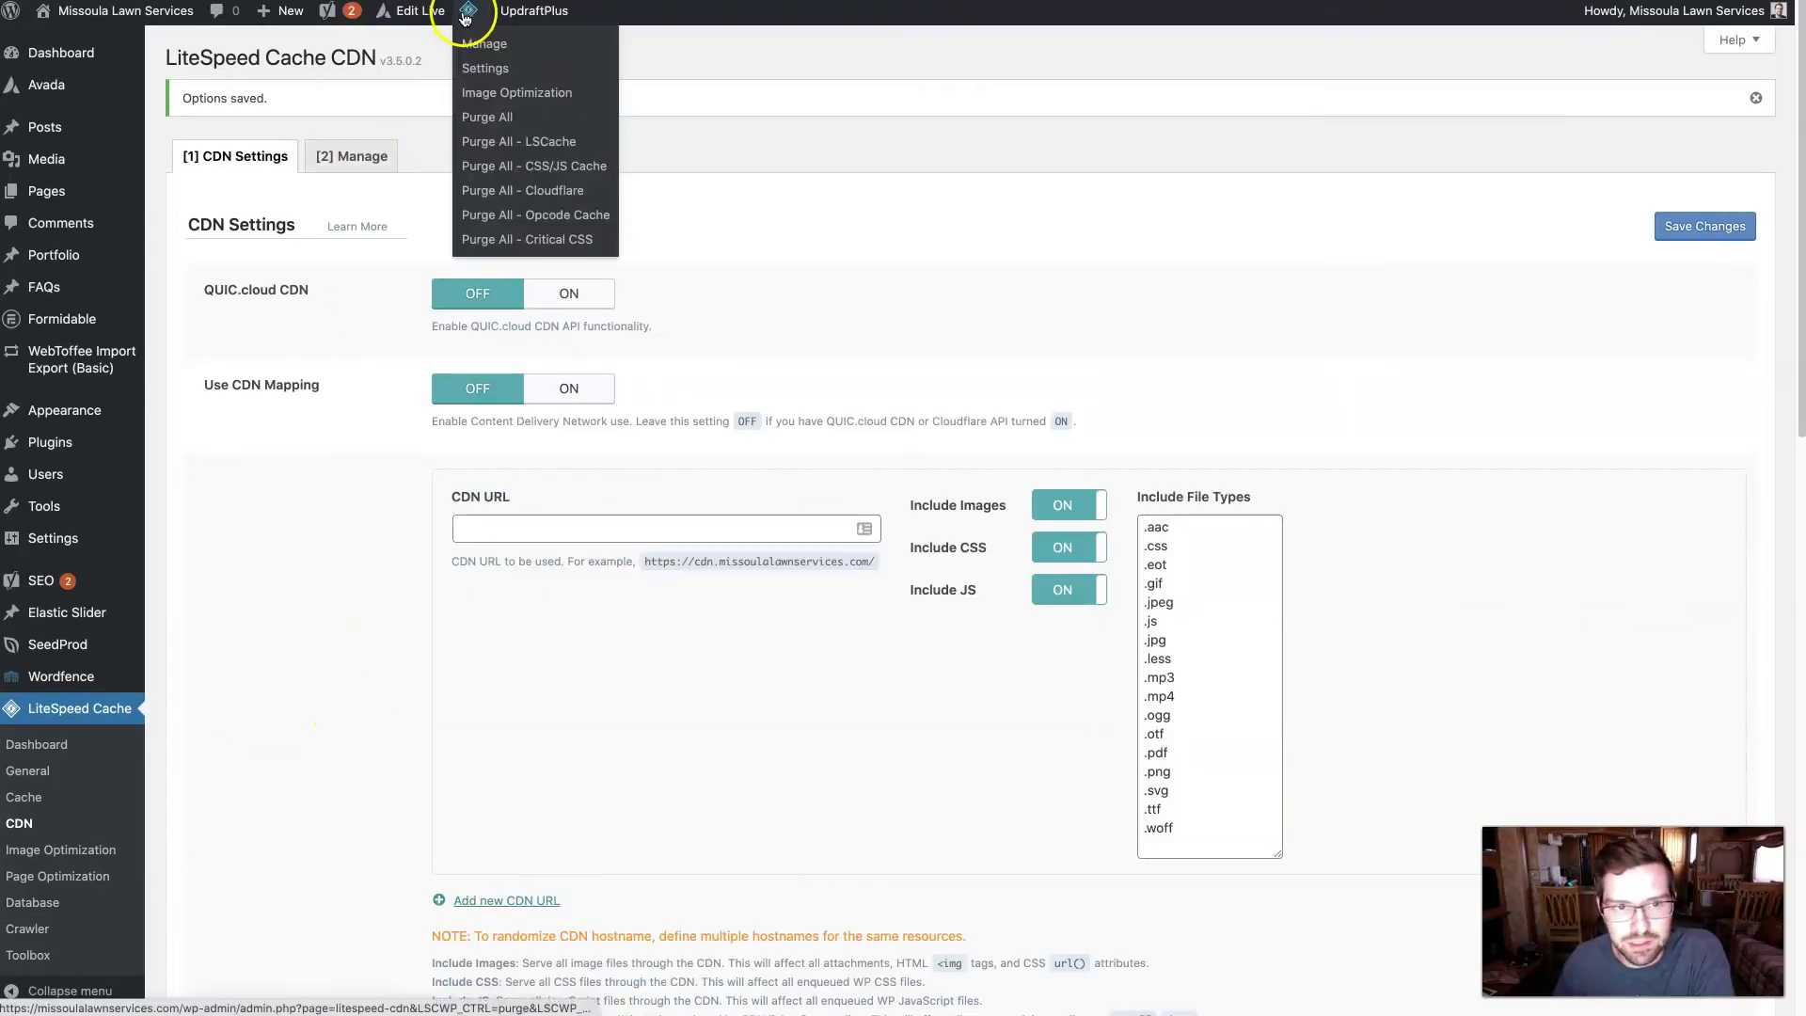
left_click(550, 192)
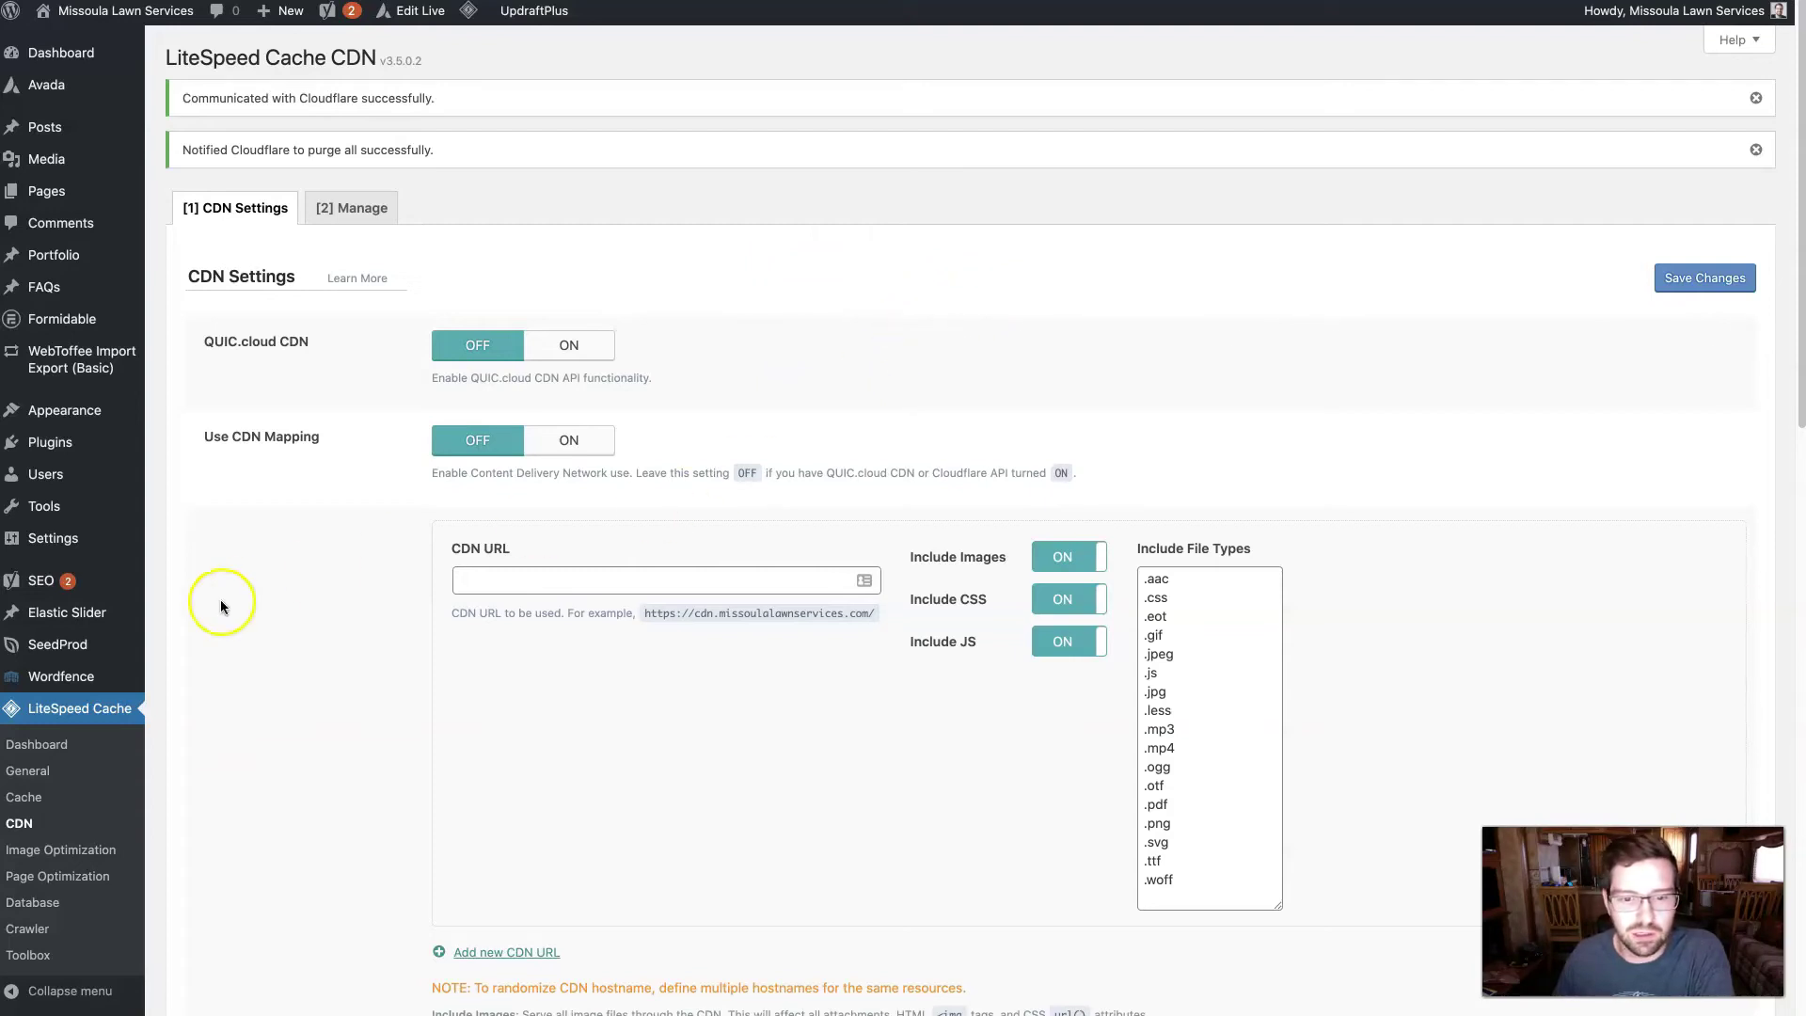
- Check that Cloudflare API is ON with e-mail, key and domain filled, then re-save
scroll(358, 613, "down", 7)
scroll(358, 618, "down", 8)
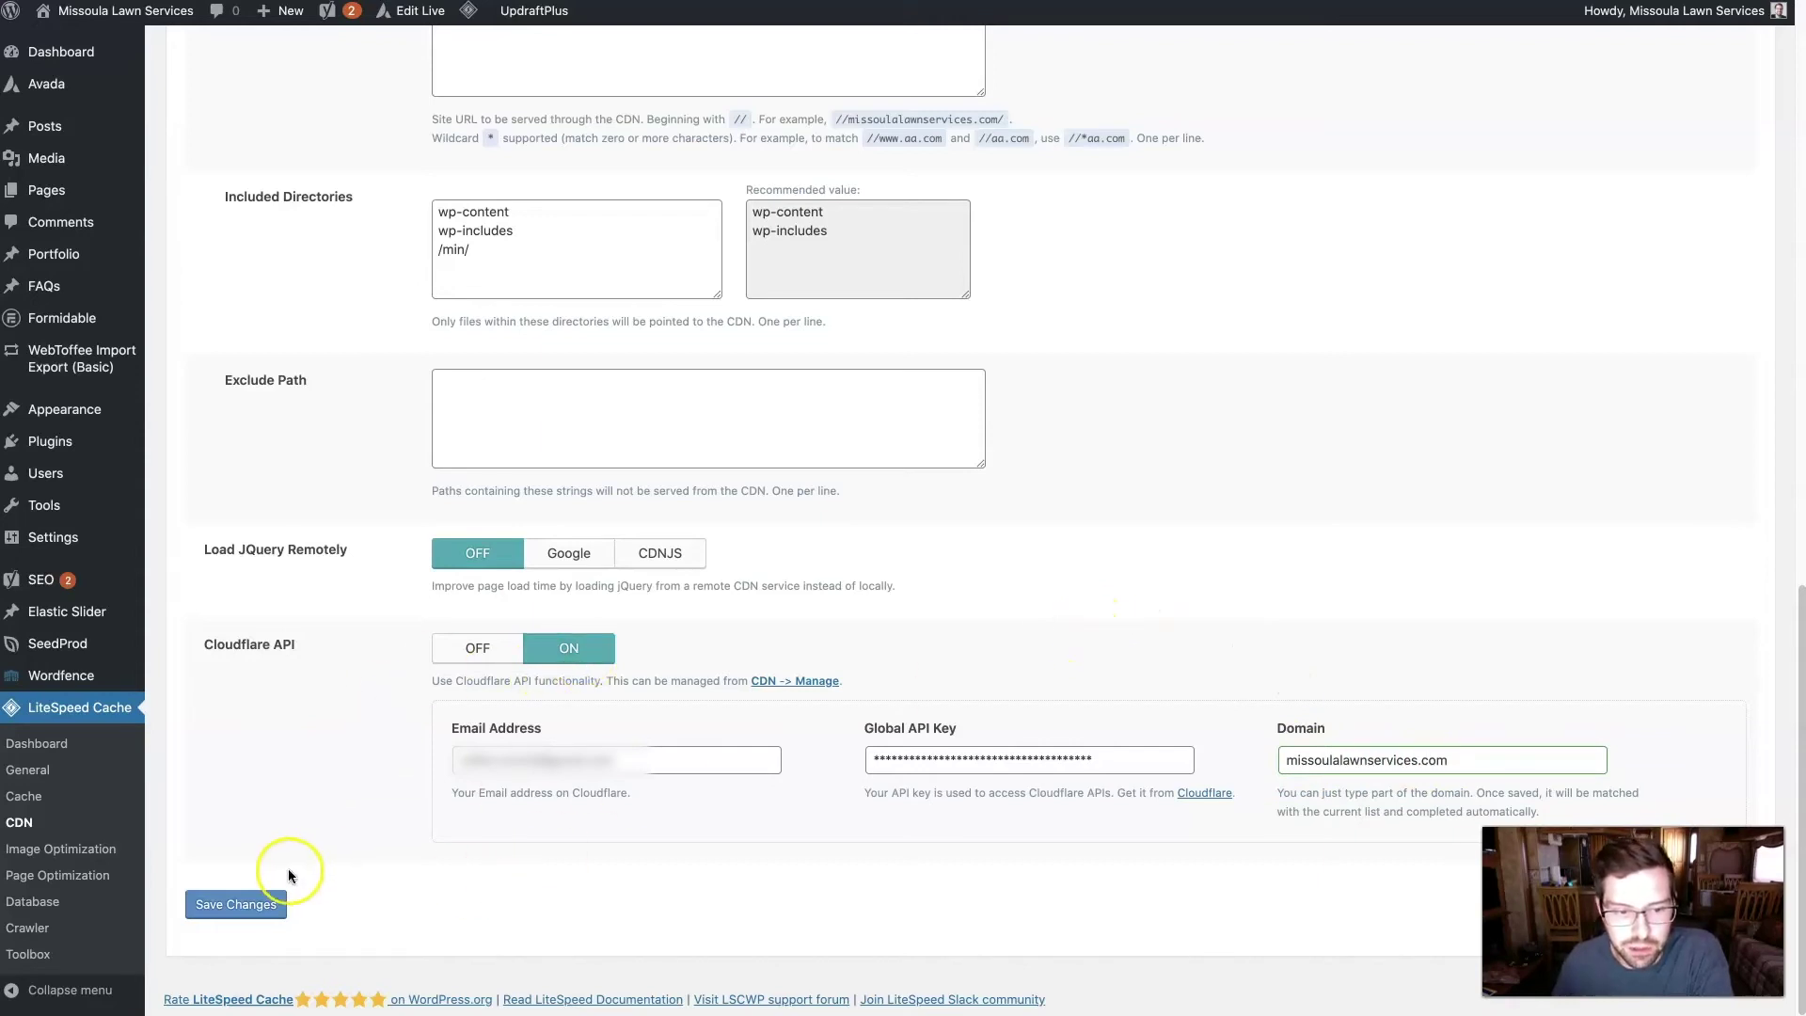
left_click(240, 904)
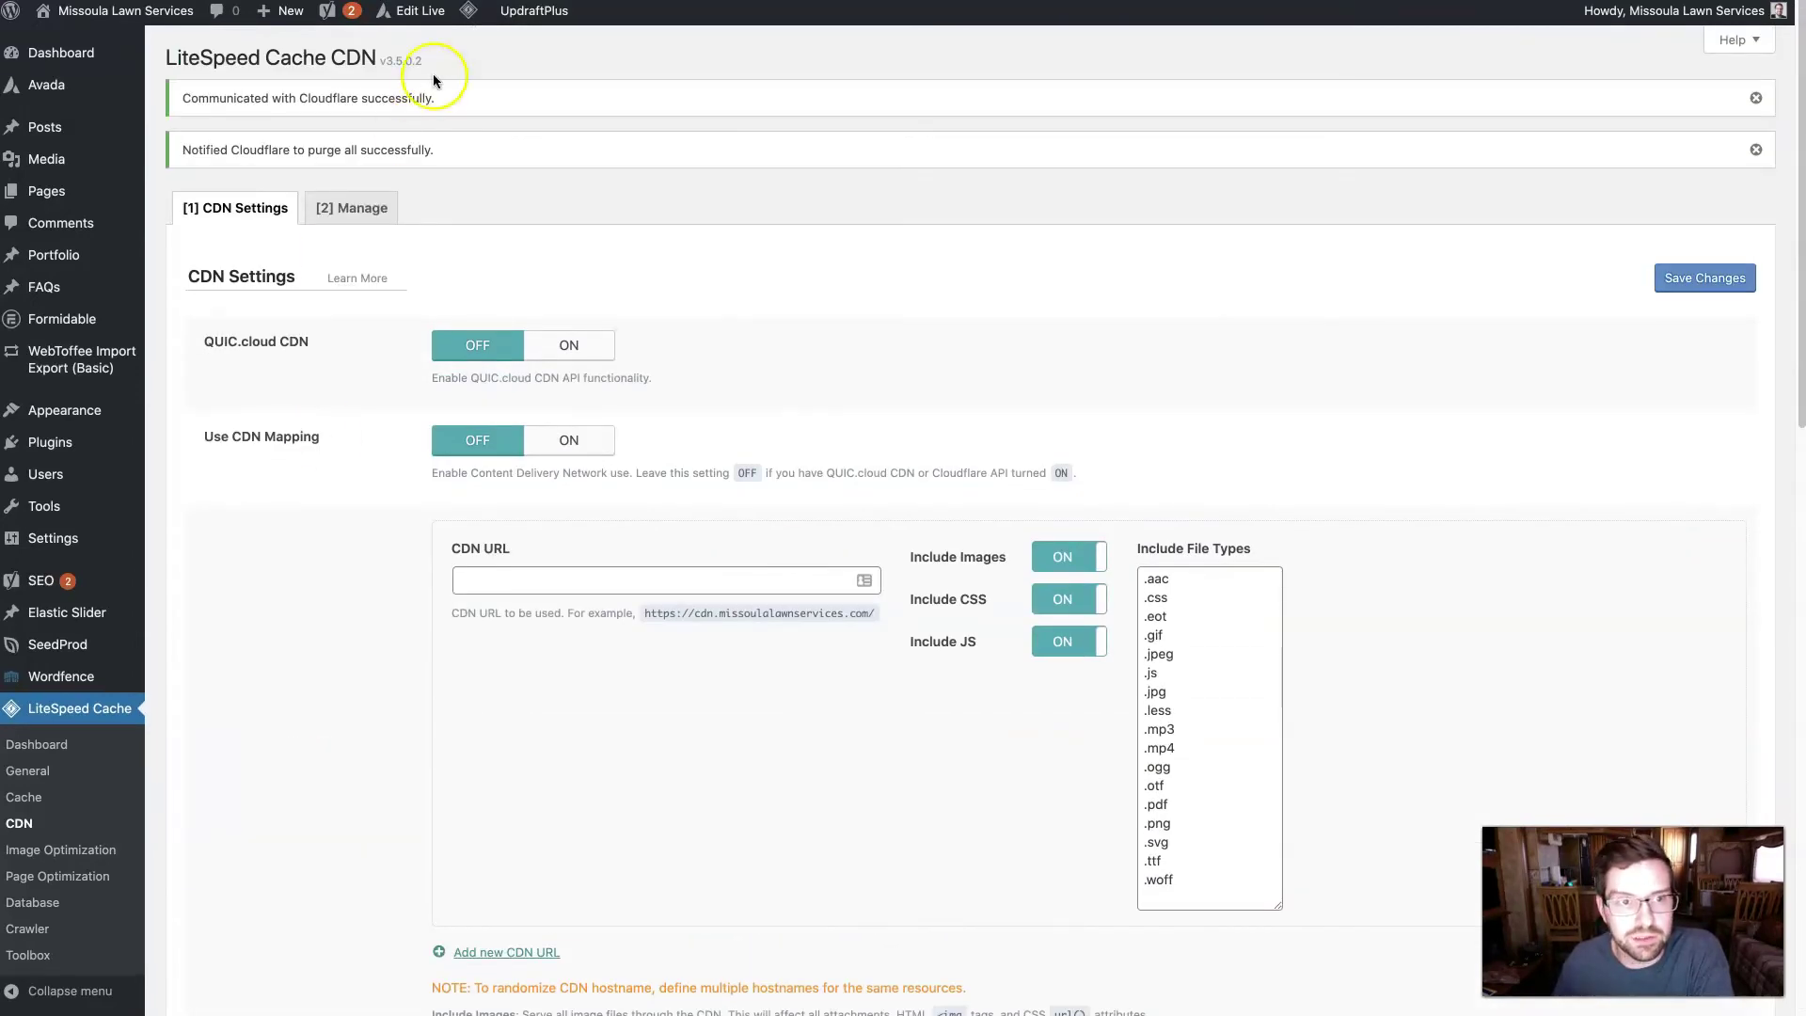
- Run Purge All – Cloudflare from the LiteSpeed admin-bar menu
mouse_move(469, 12)
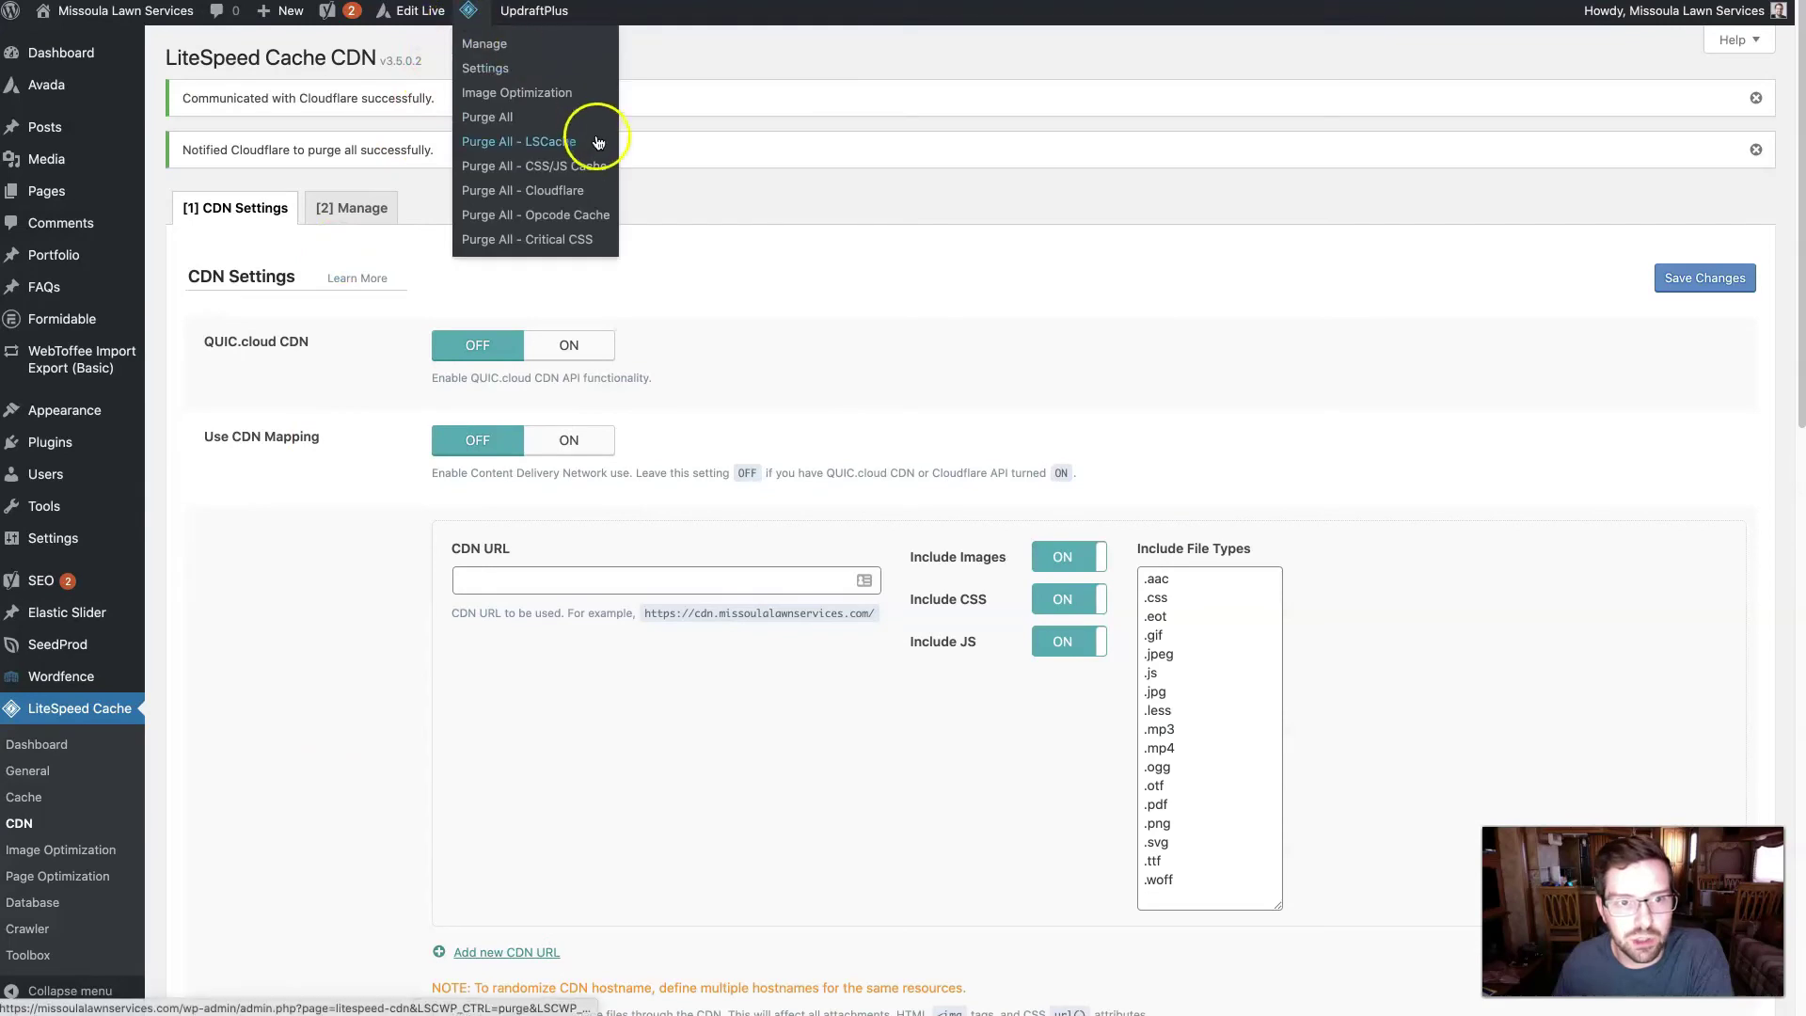
left_click(617, 192)
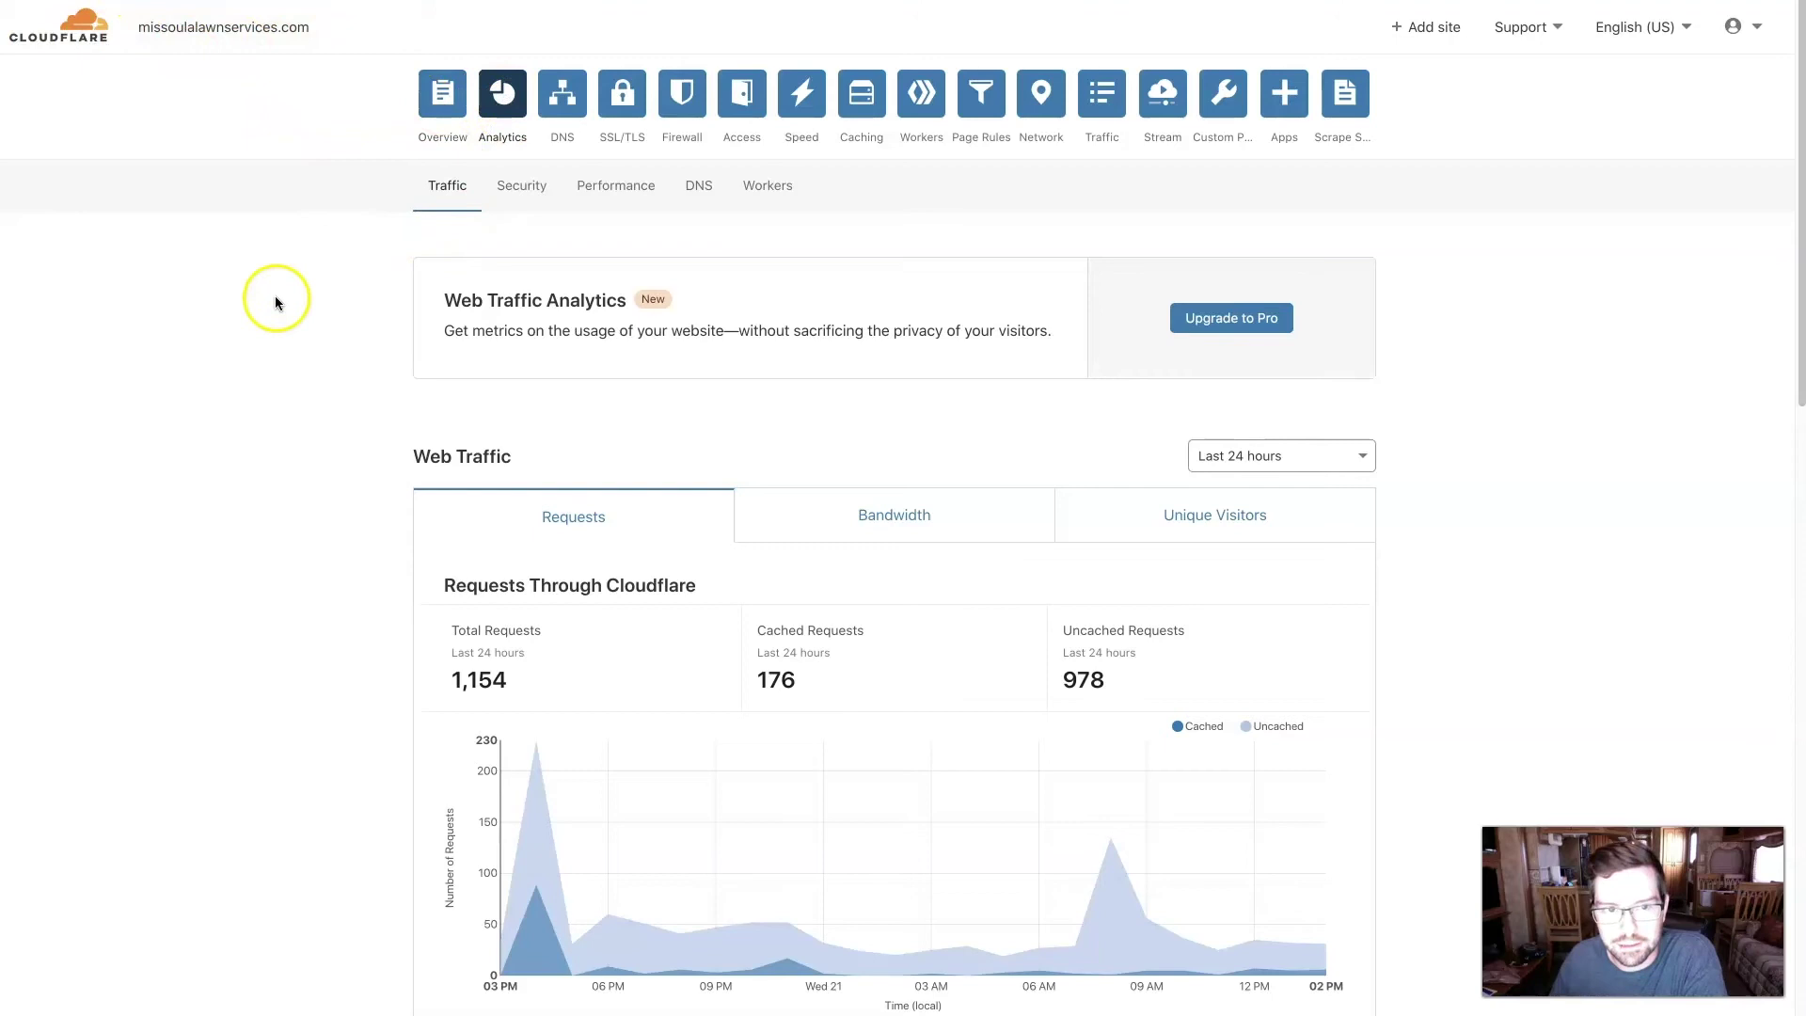
scroll(344, 337, "down", 3)
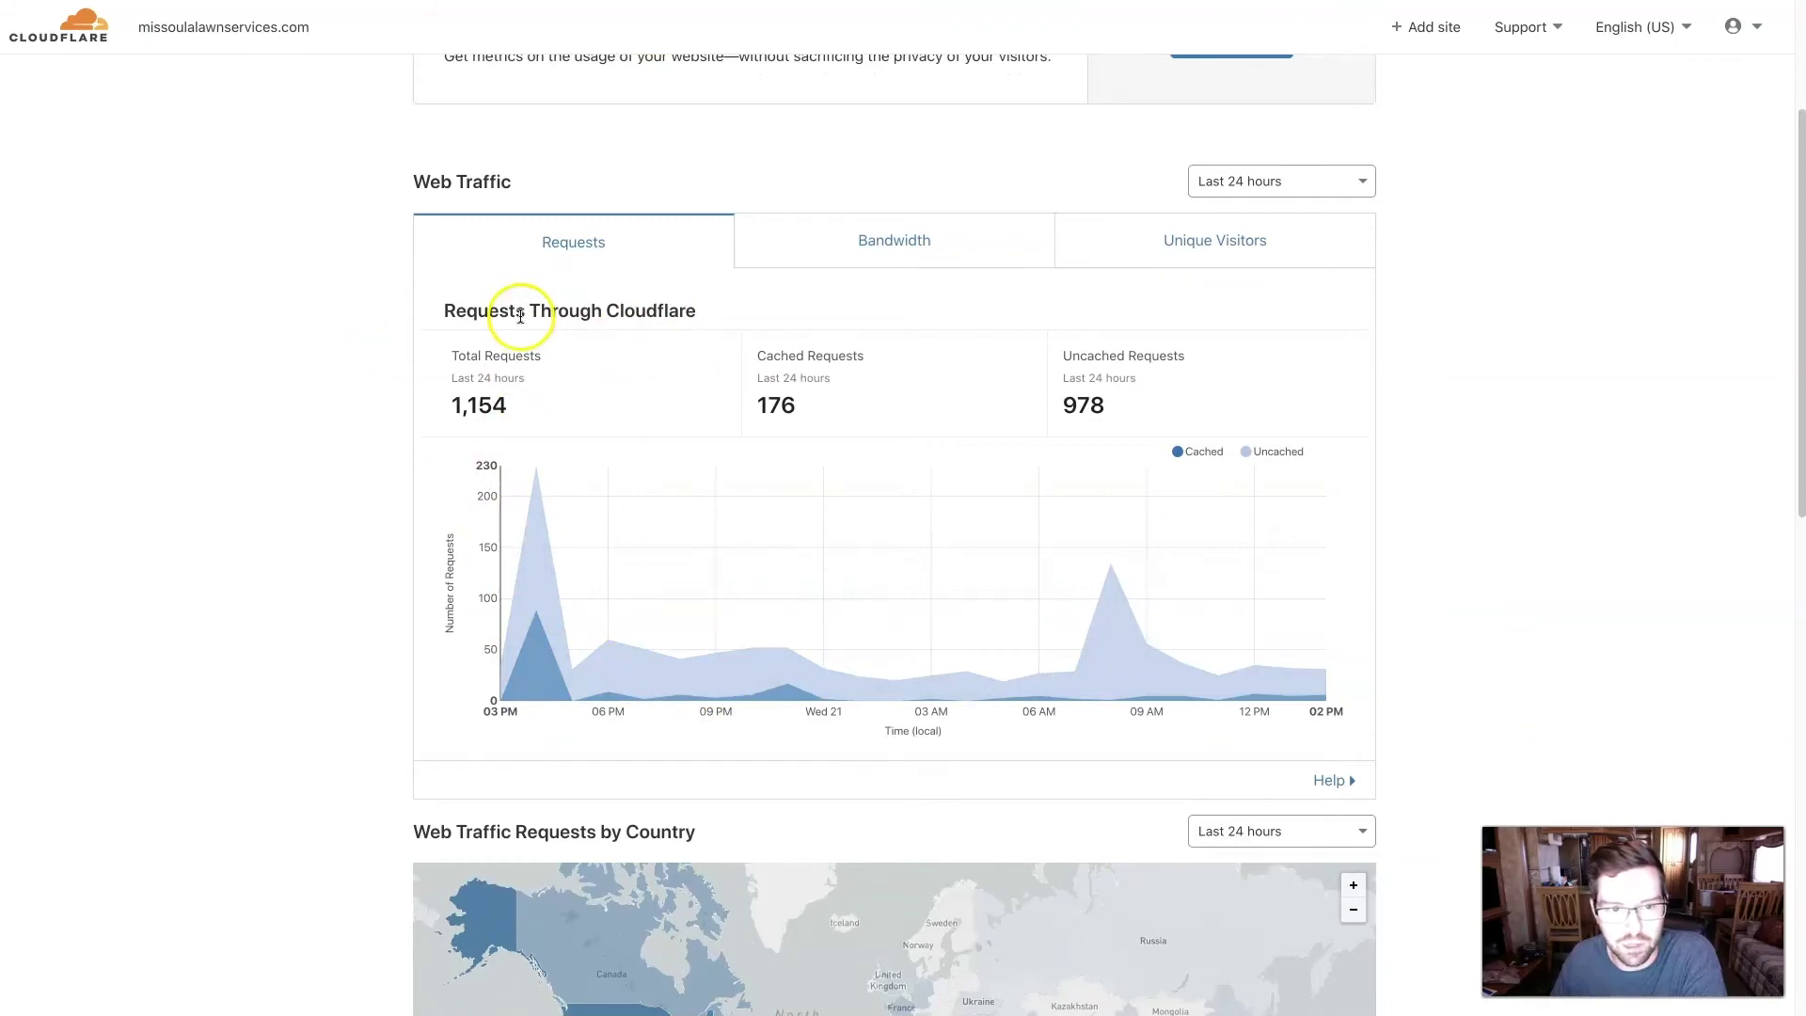
left_click_drag(536, 382, 427, 387)
left_click(554, 416)
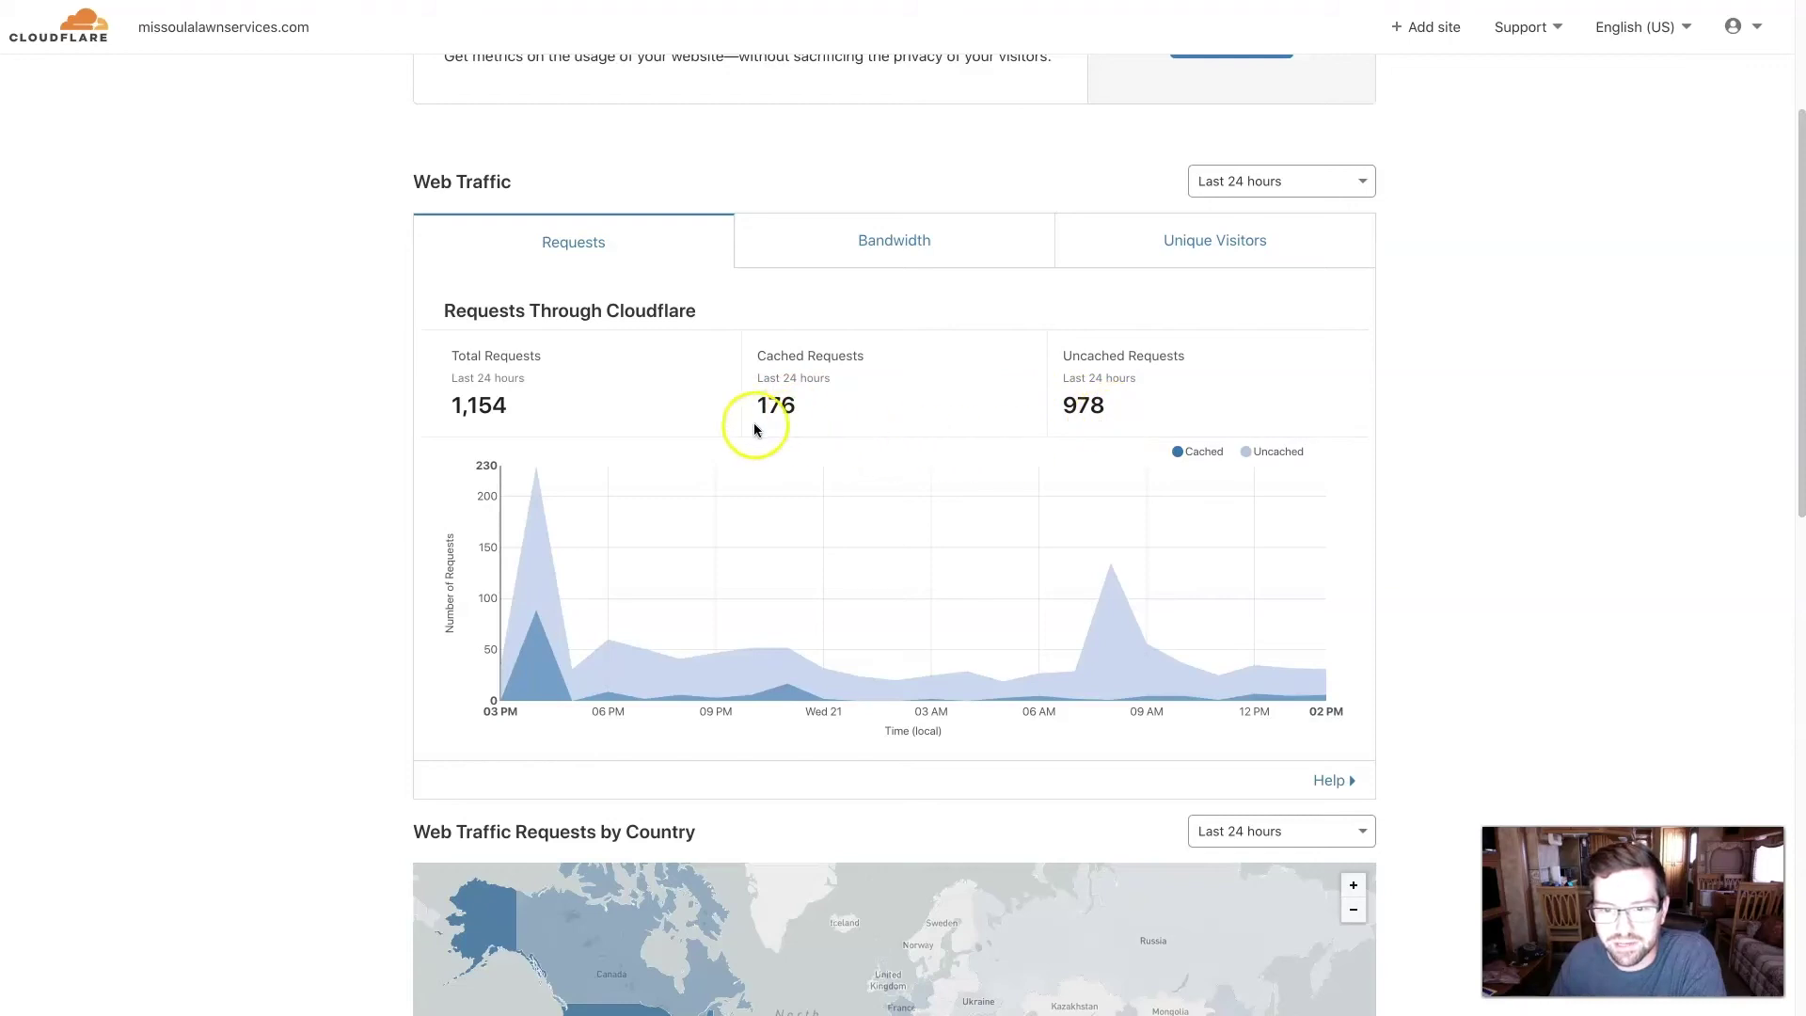
scroll(307, 461, "down", 3)
scroll(306, 465, "down", 3)
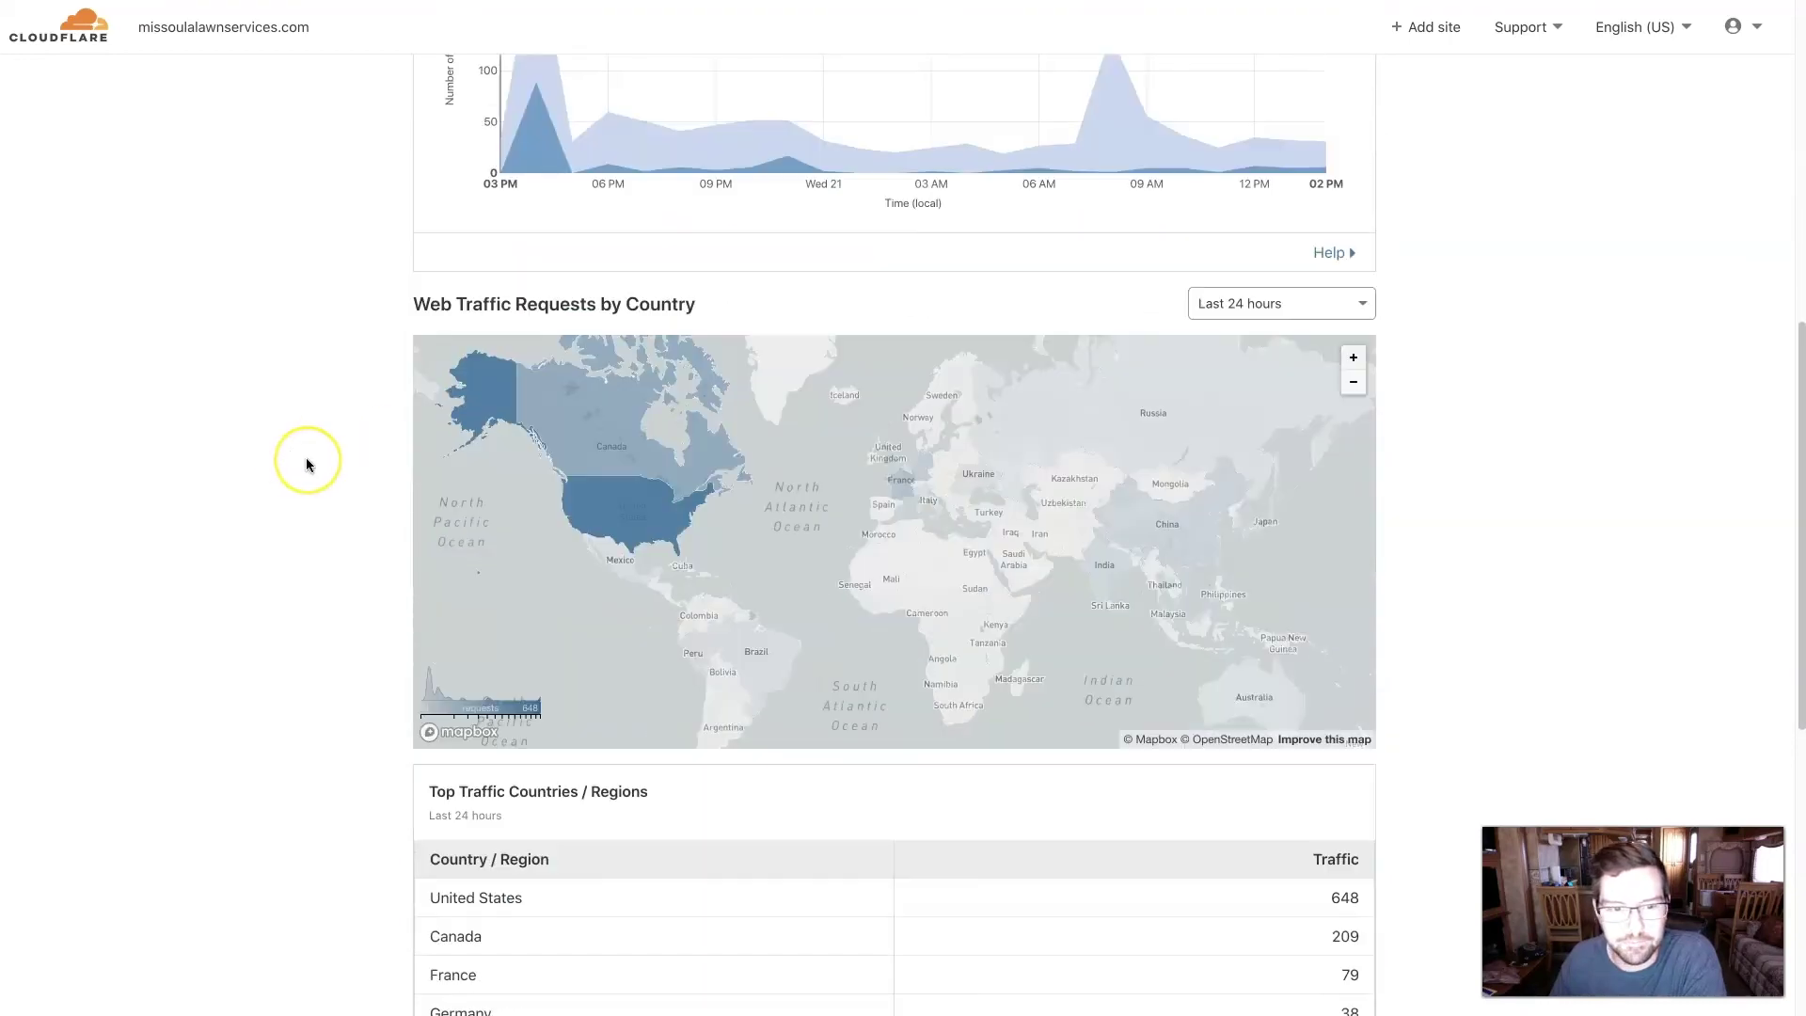
mouse_move(600, 417)
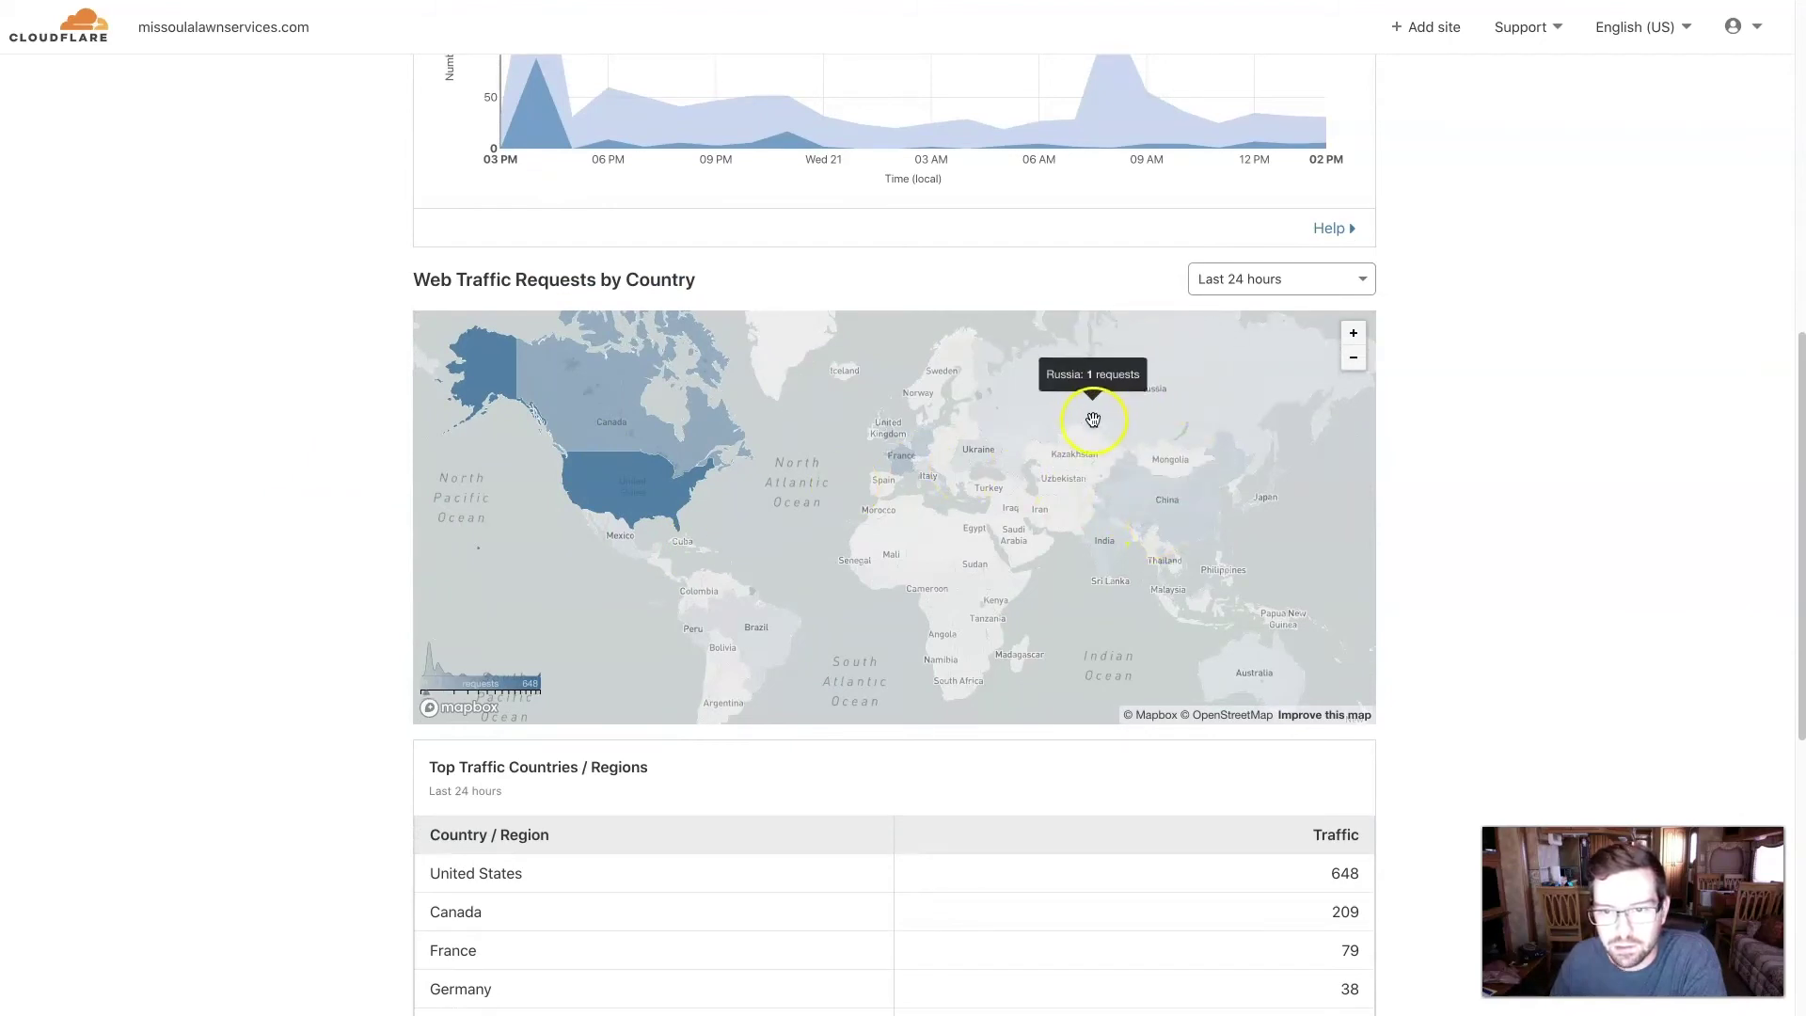
mouse_move(1107, 550)
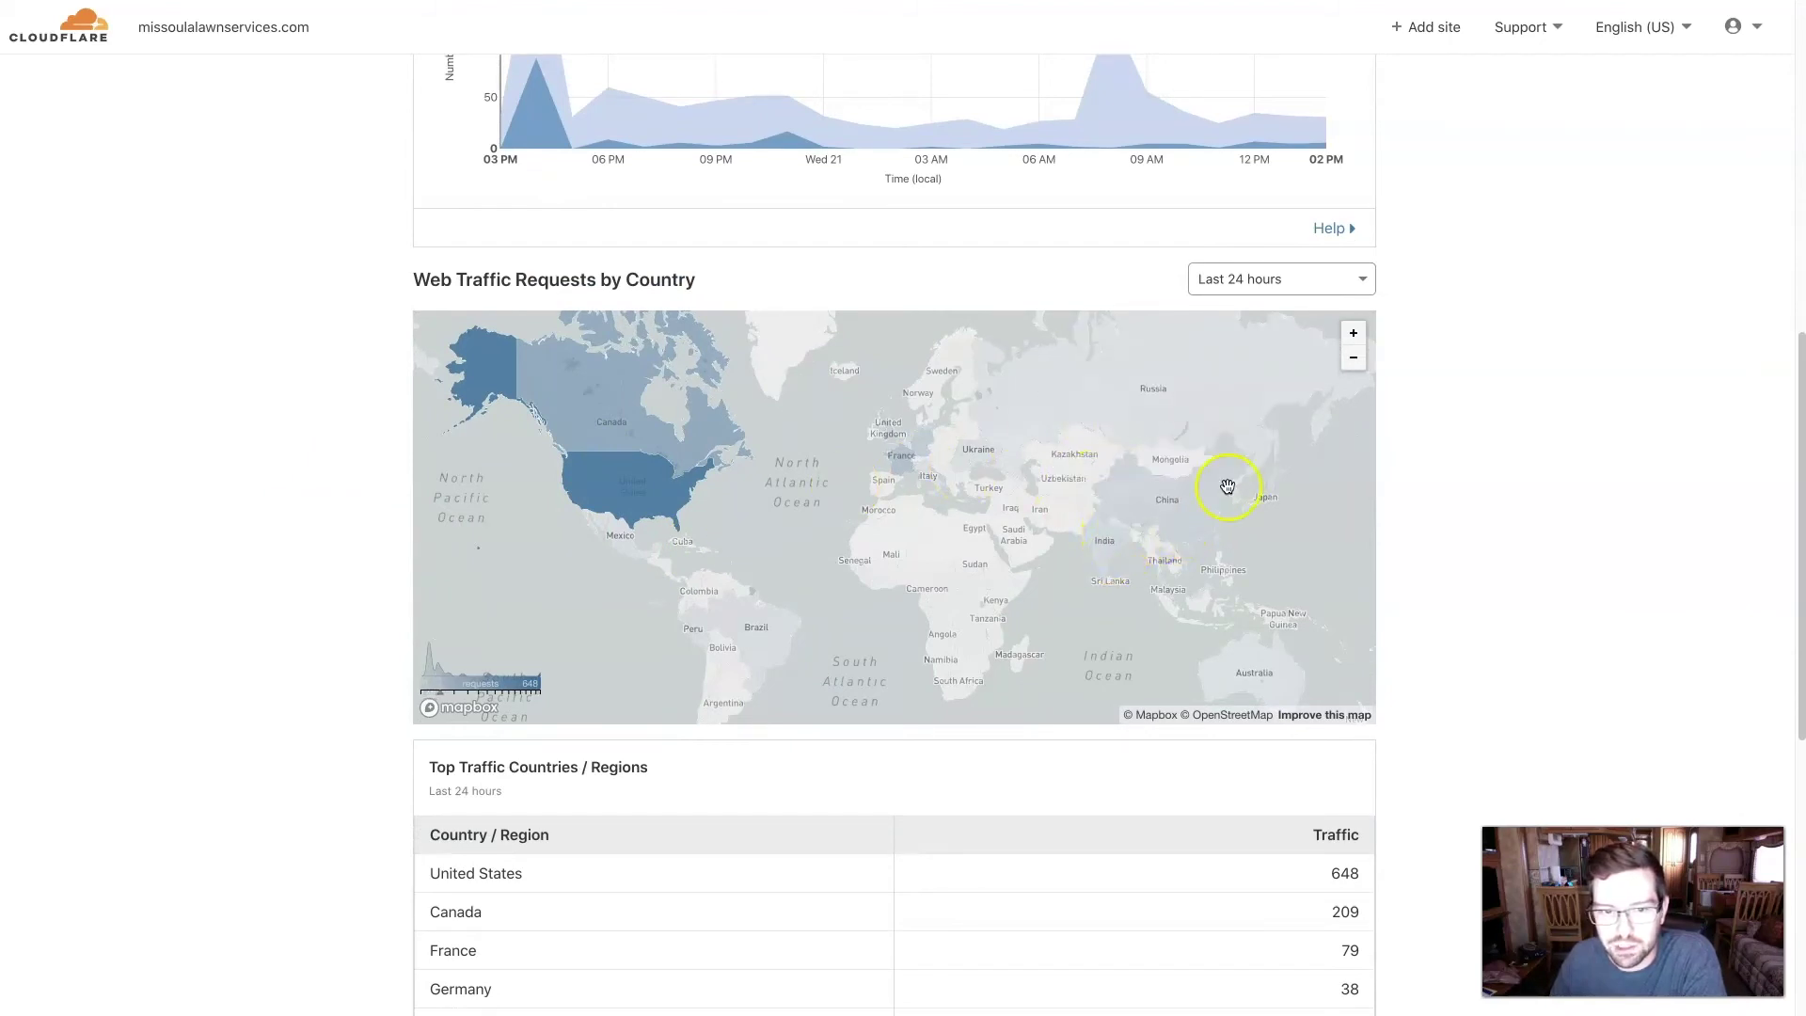
mouse_move(1277, 656)
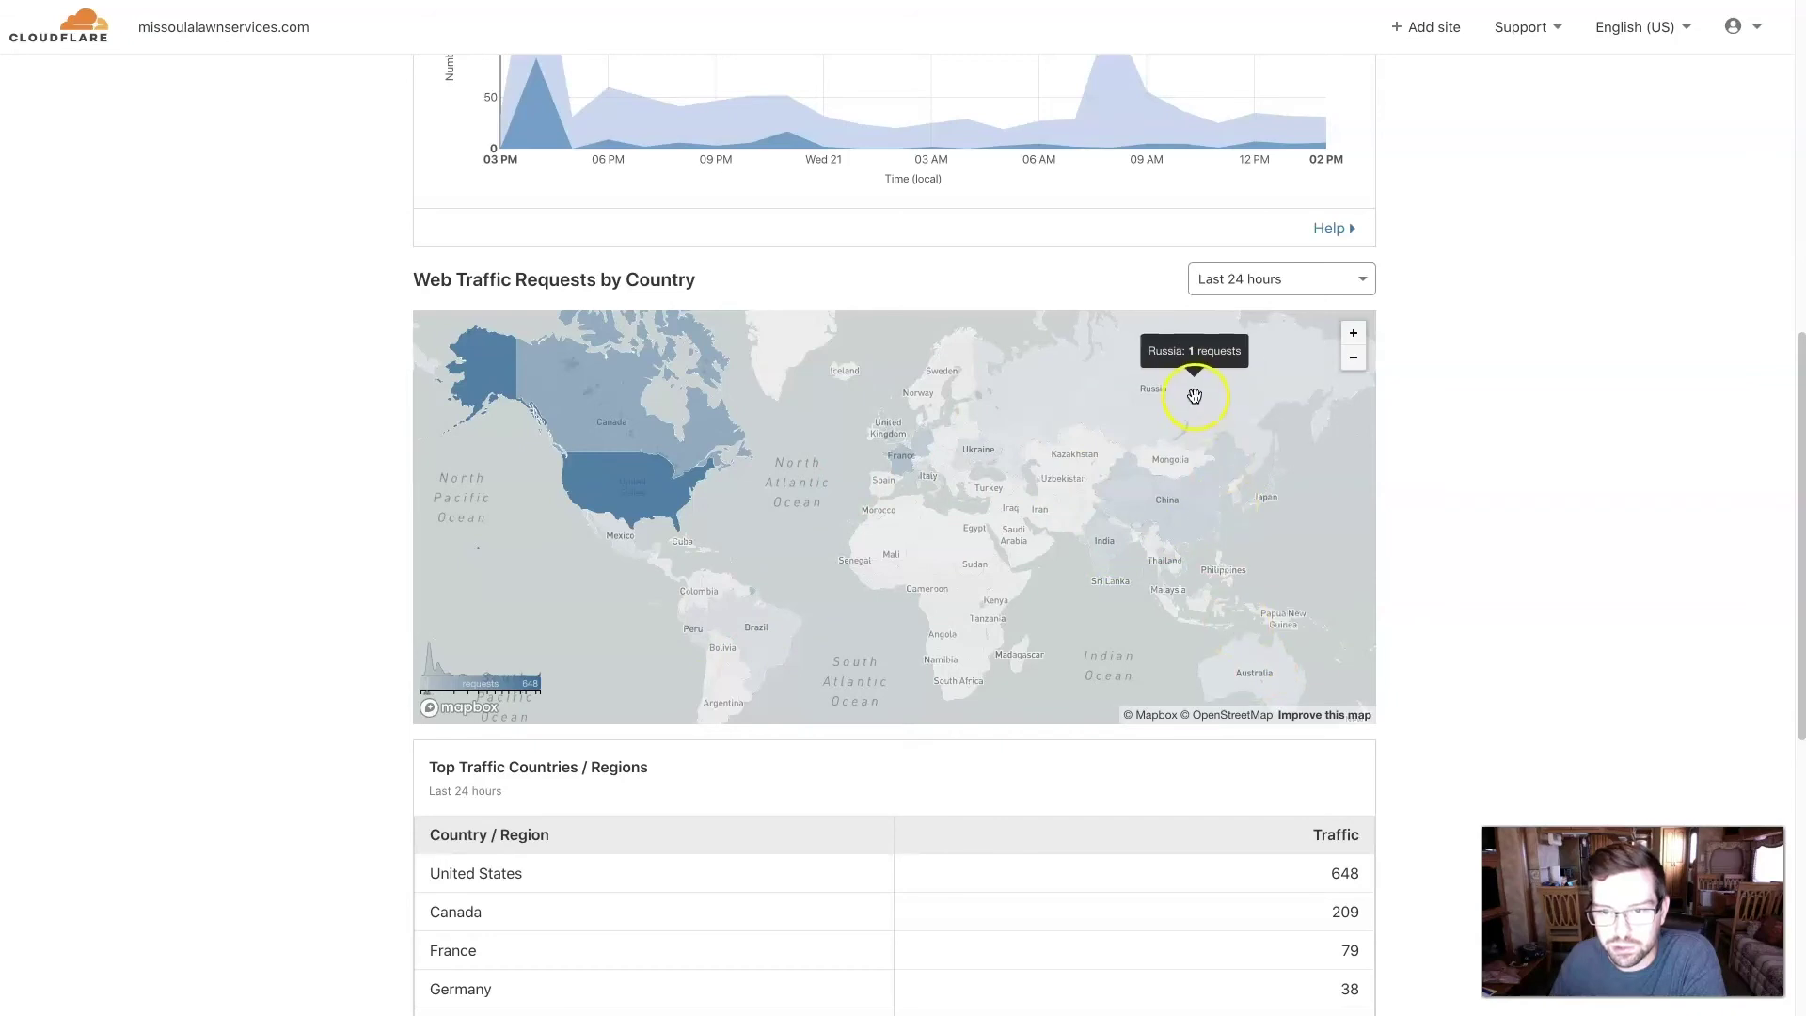
mouse_move(1151, 382)
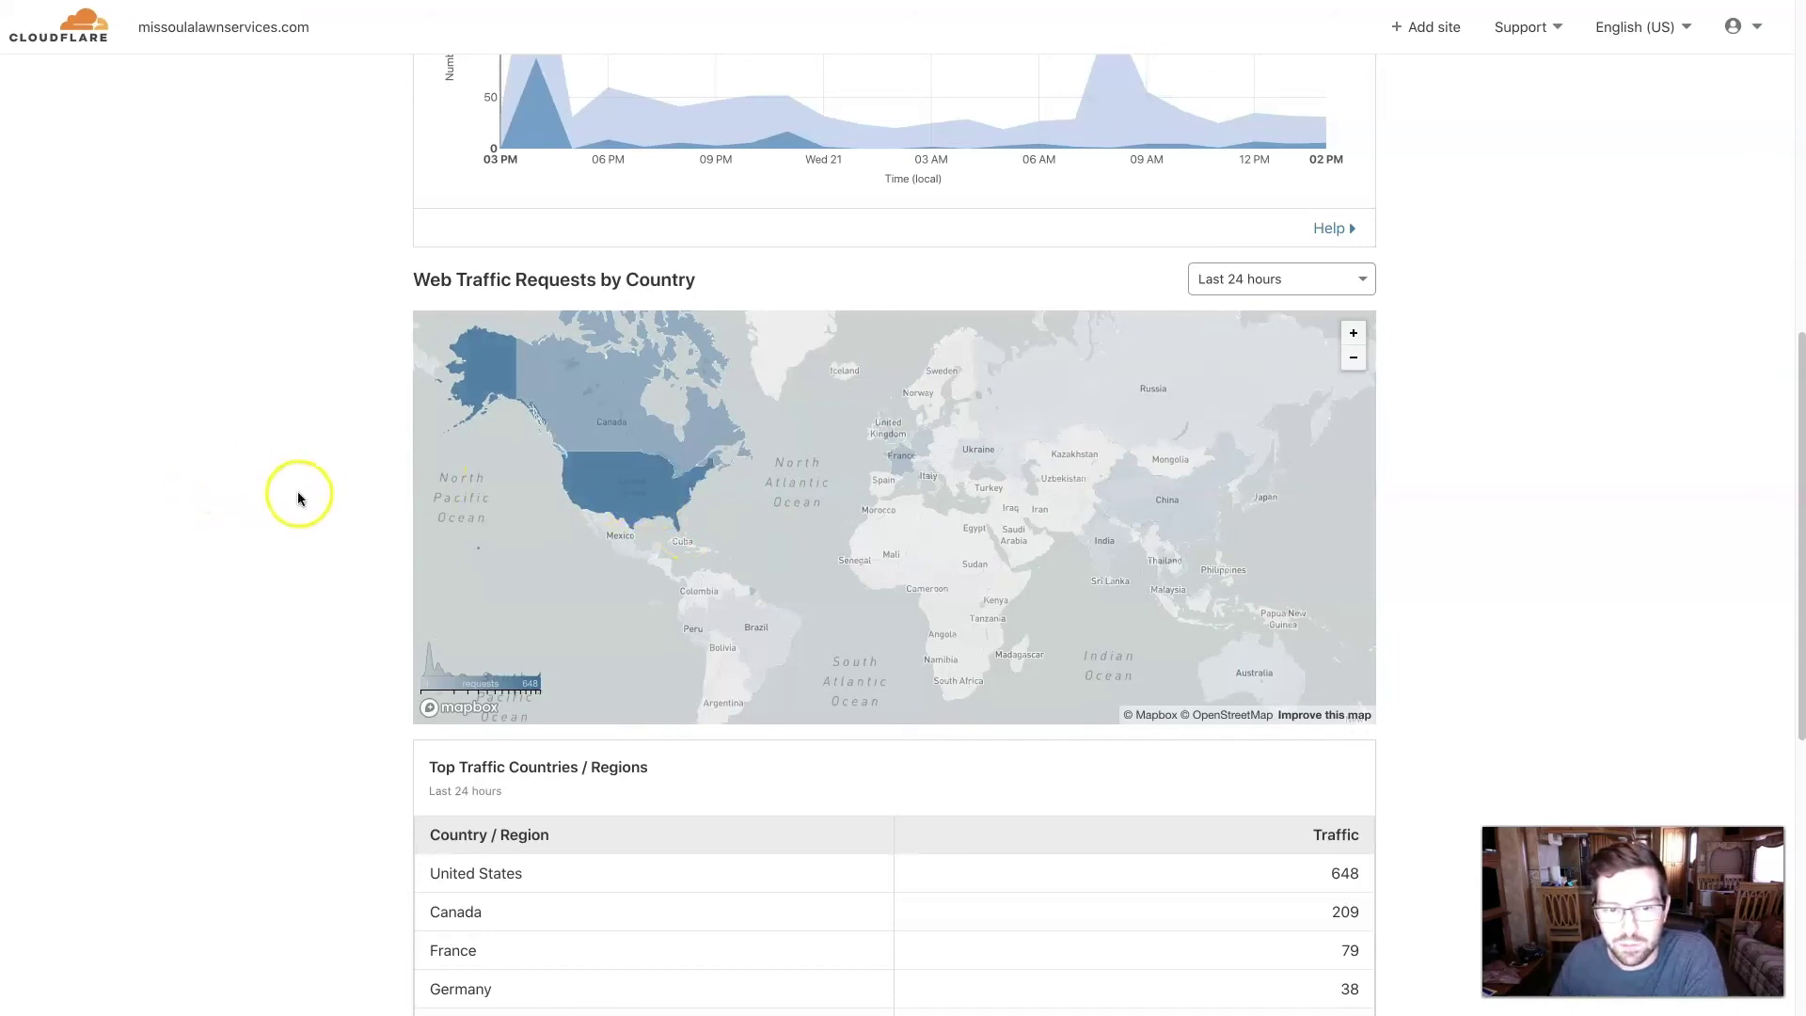
scroll(297, 499, "down", 3)
scroll(297, 499, "down", 3)
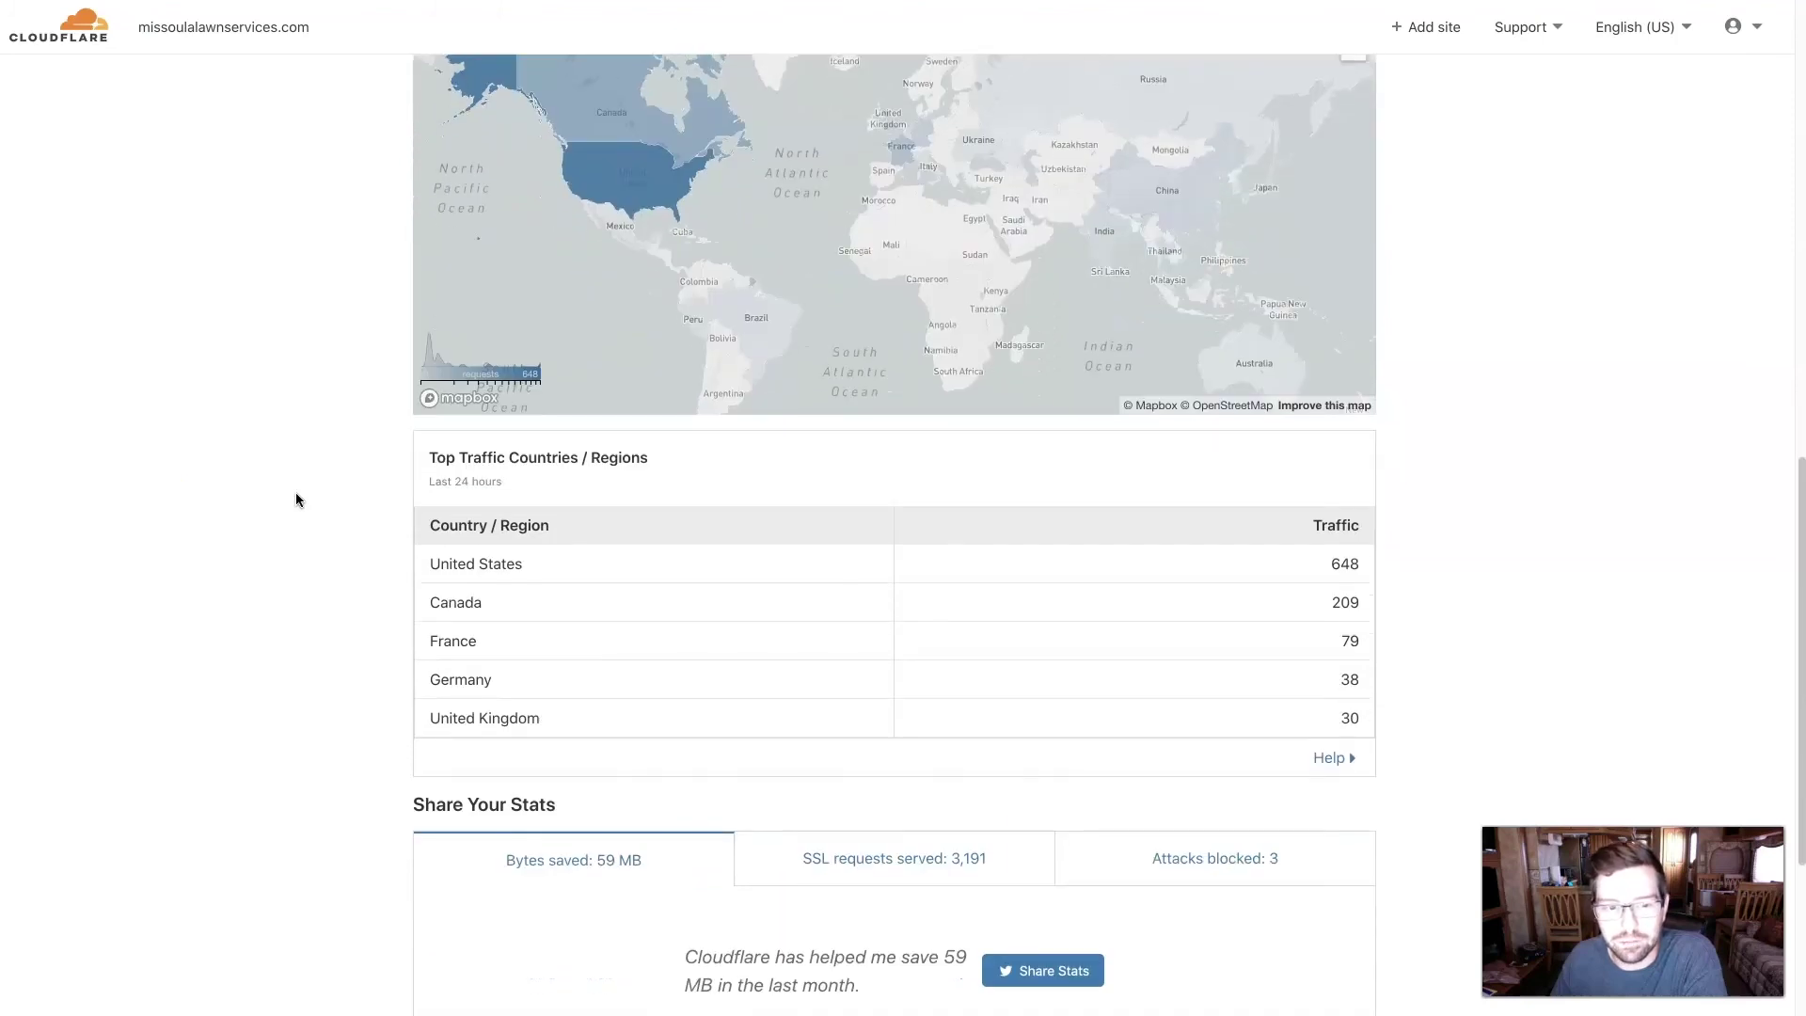
- View the attacks blocked, bytes saved and SSL requests stats under Share Your Stats
scroll(295, 500, "down", 6)
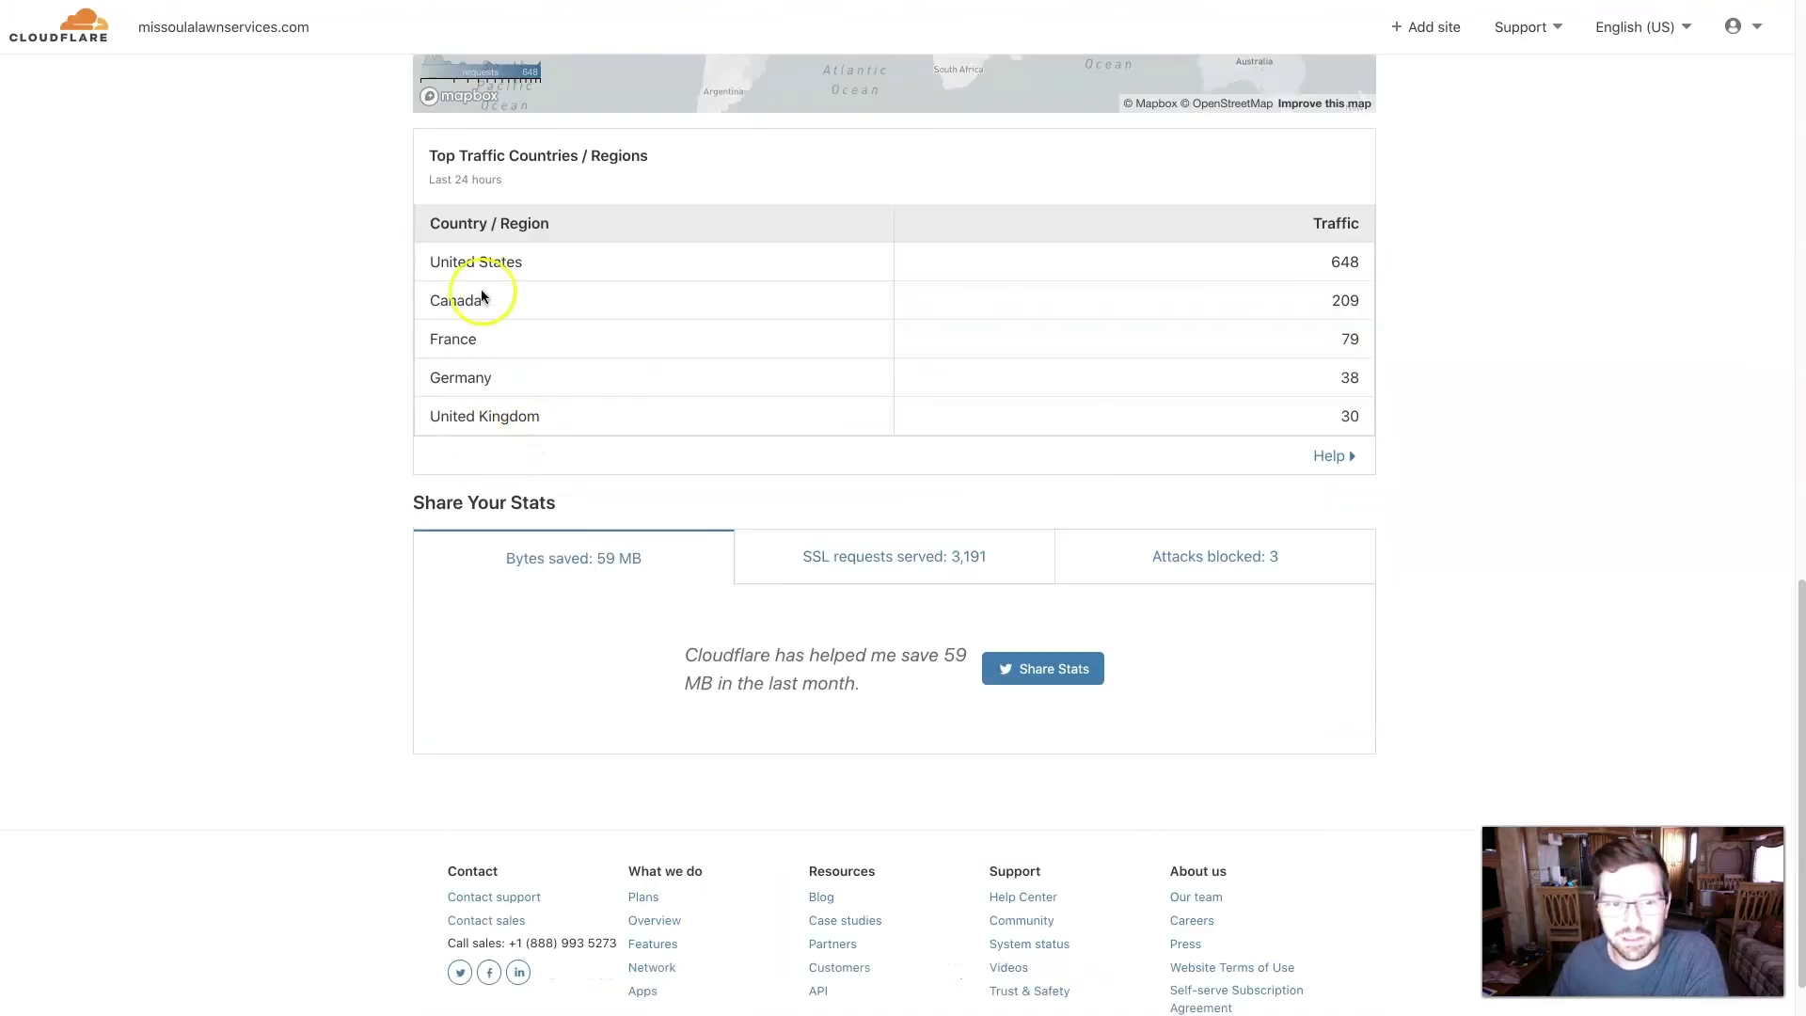
left_click(1157, 569)
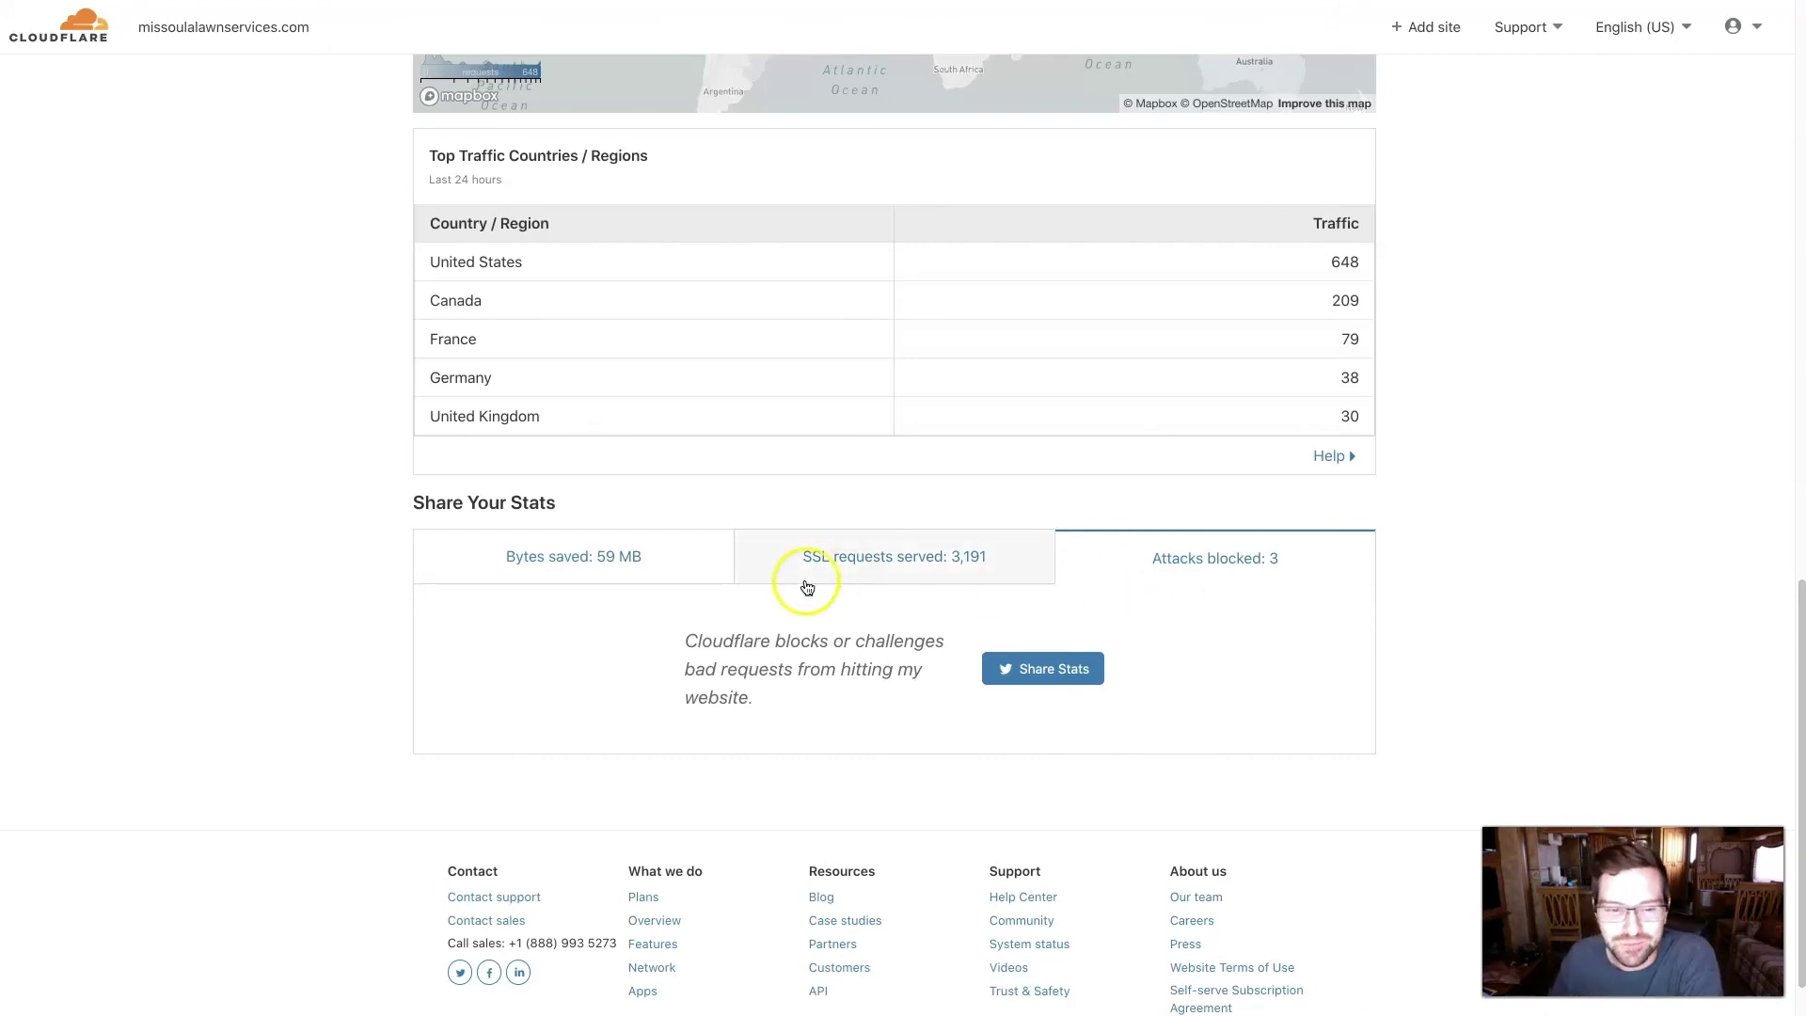
left_click(655, 571)
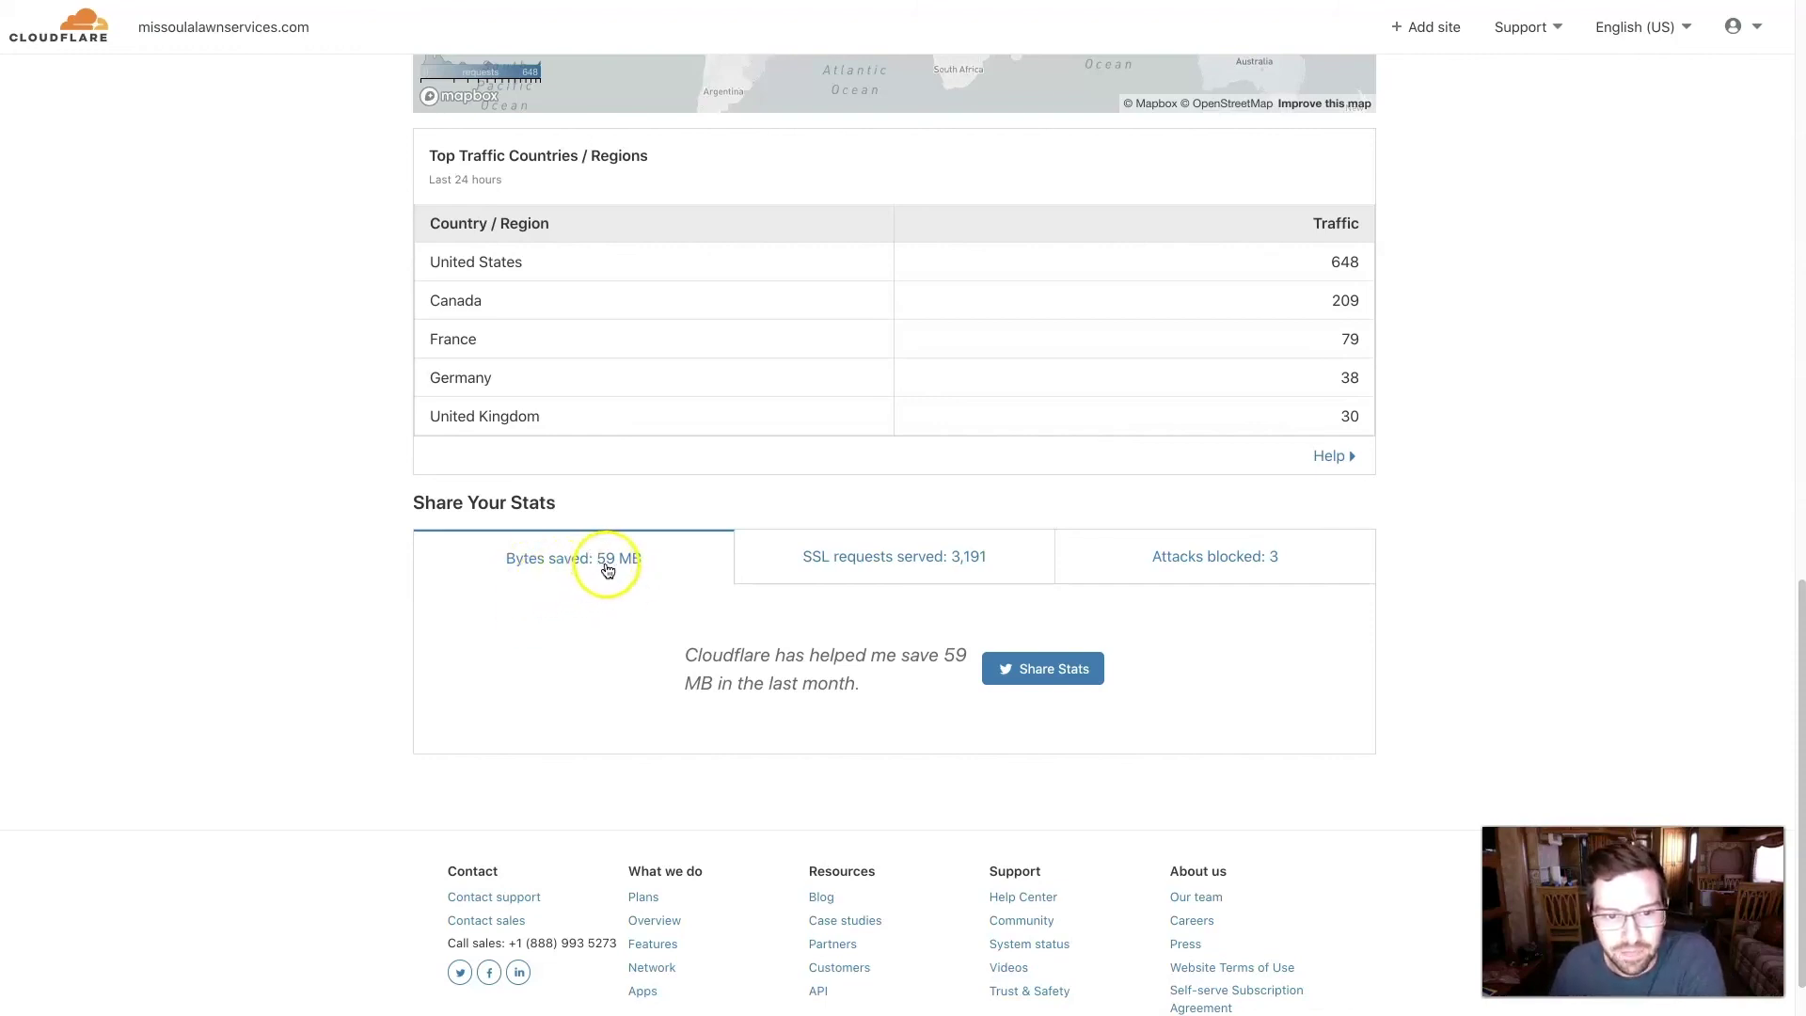
left_click(863, 567)
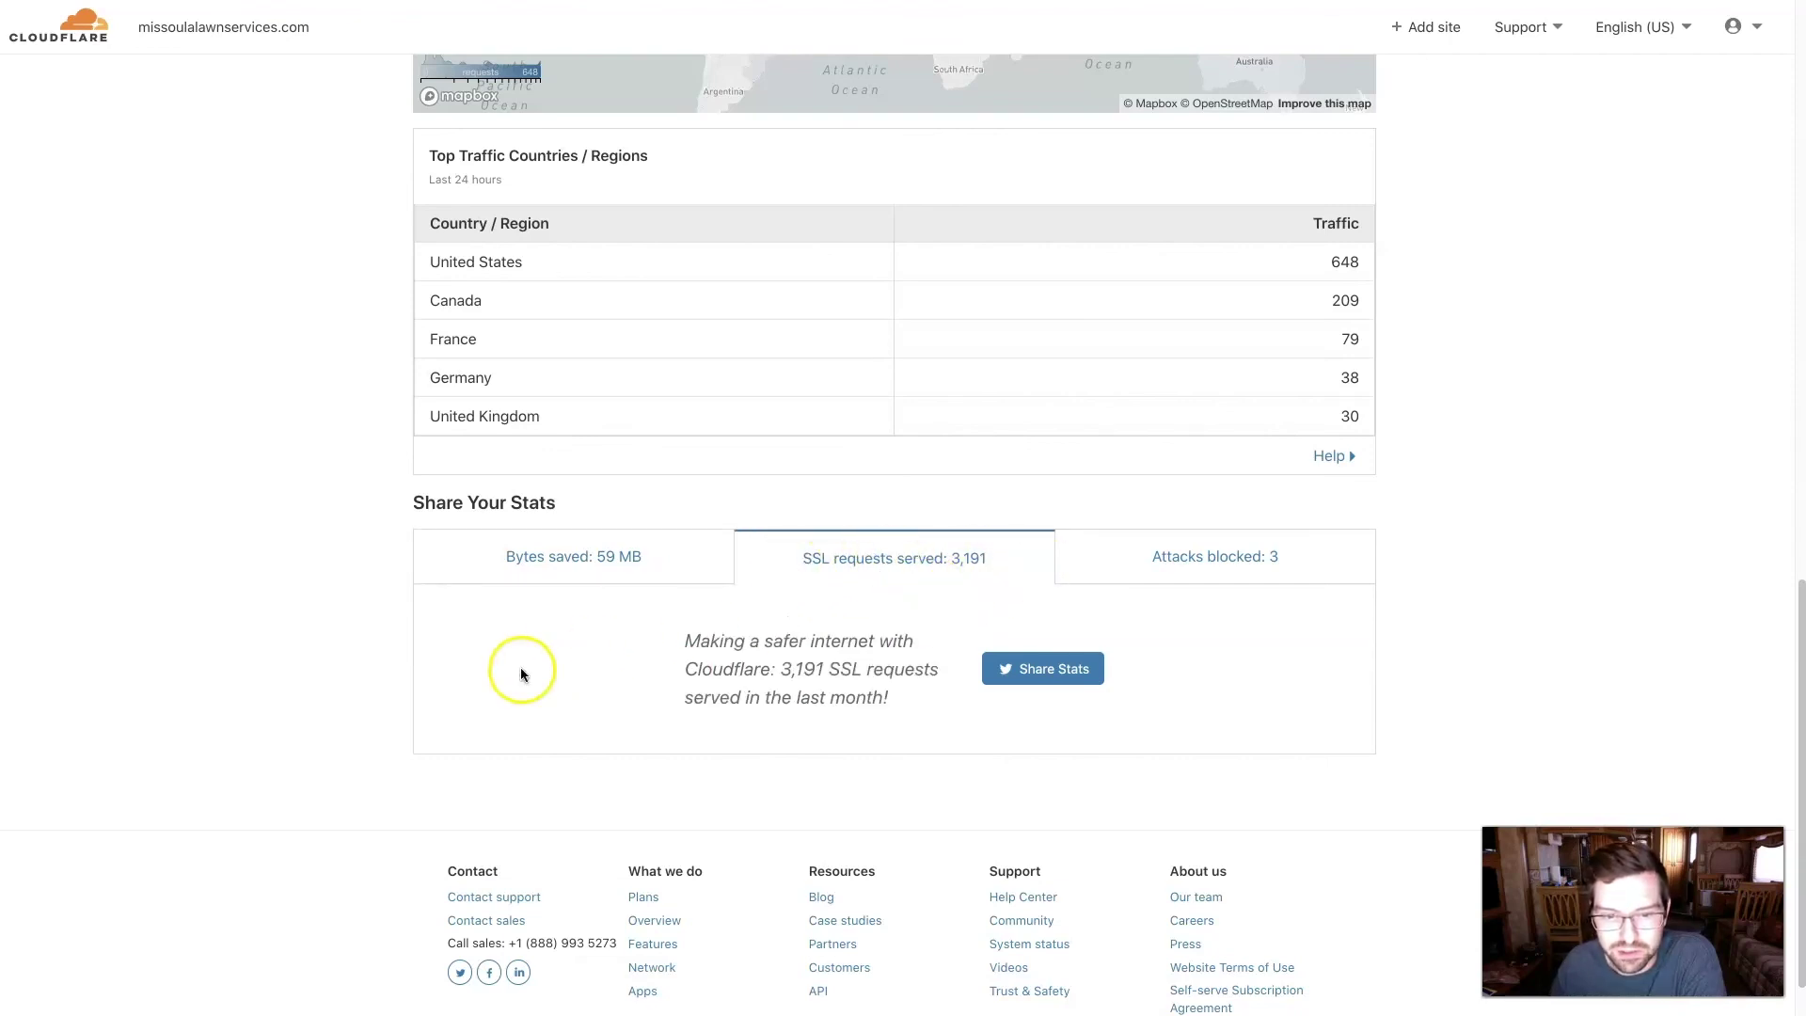
scroll(324, 696, "up", 20)
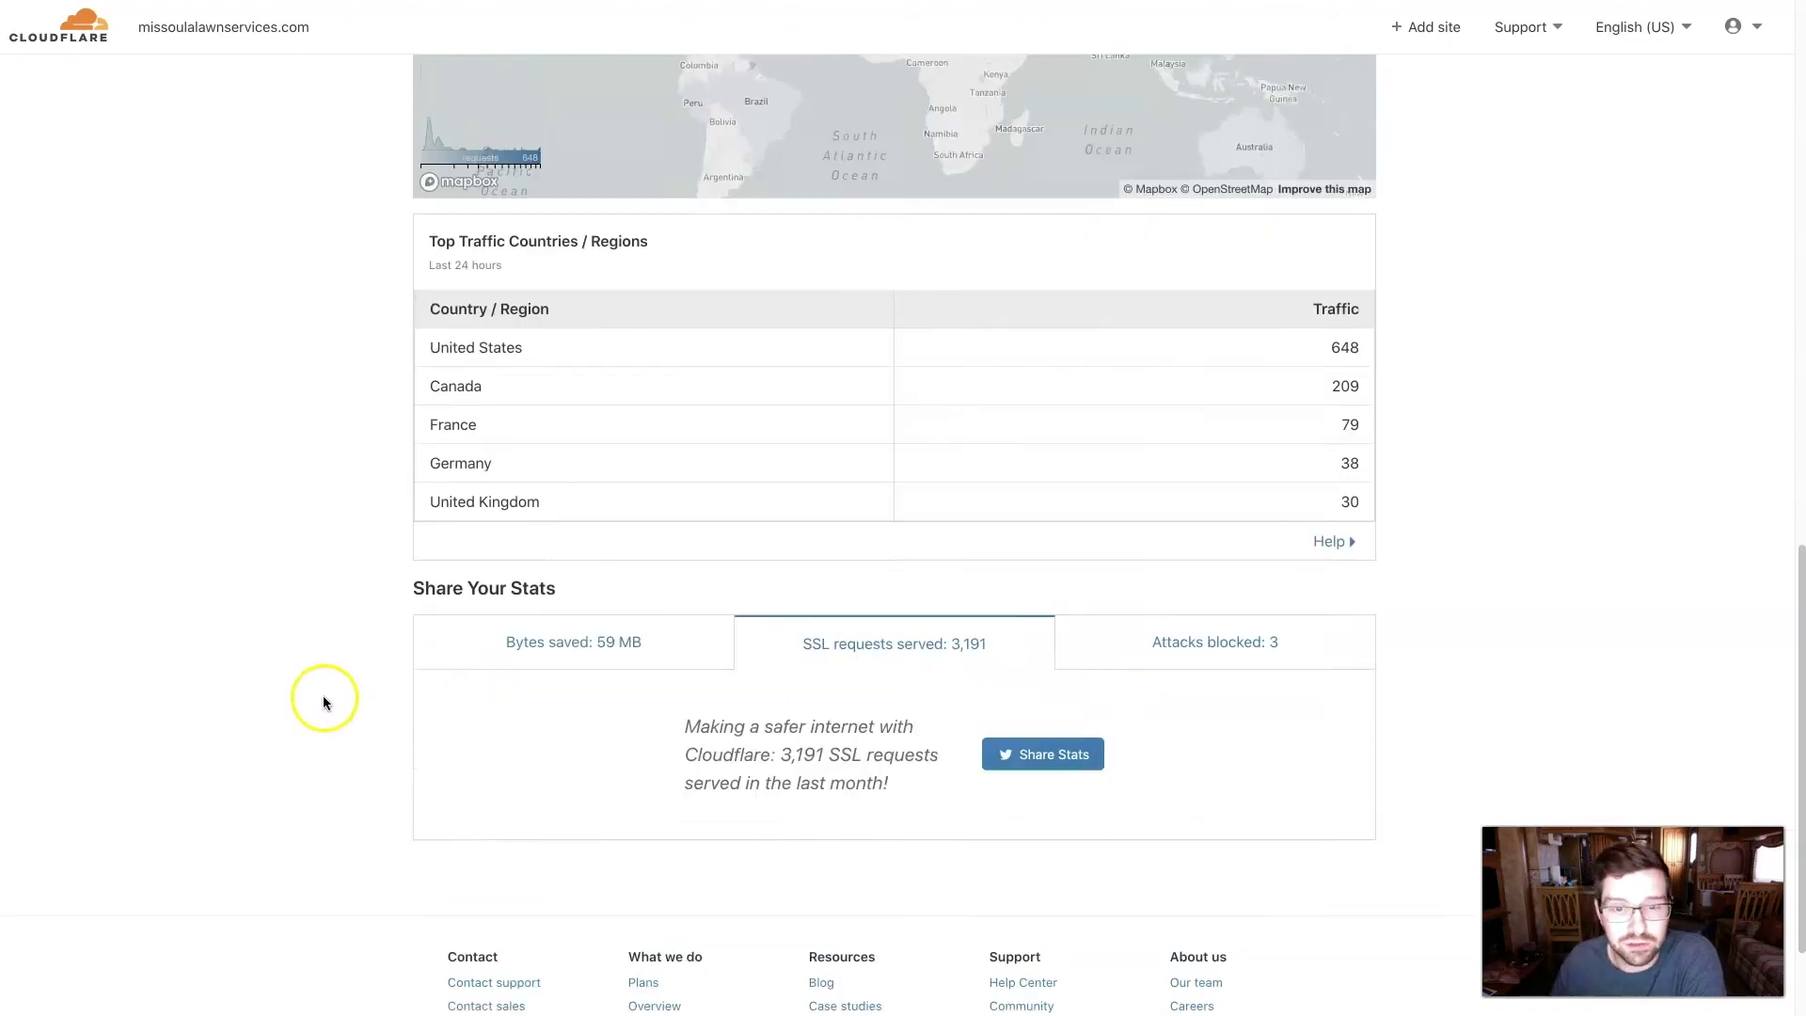